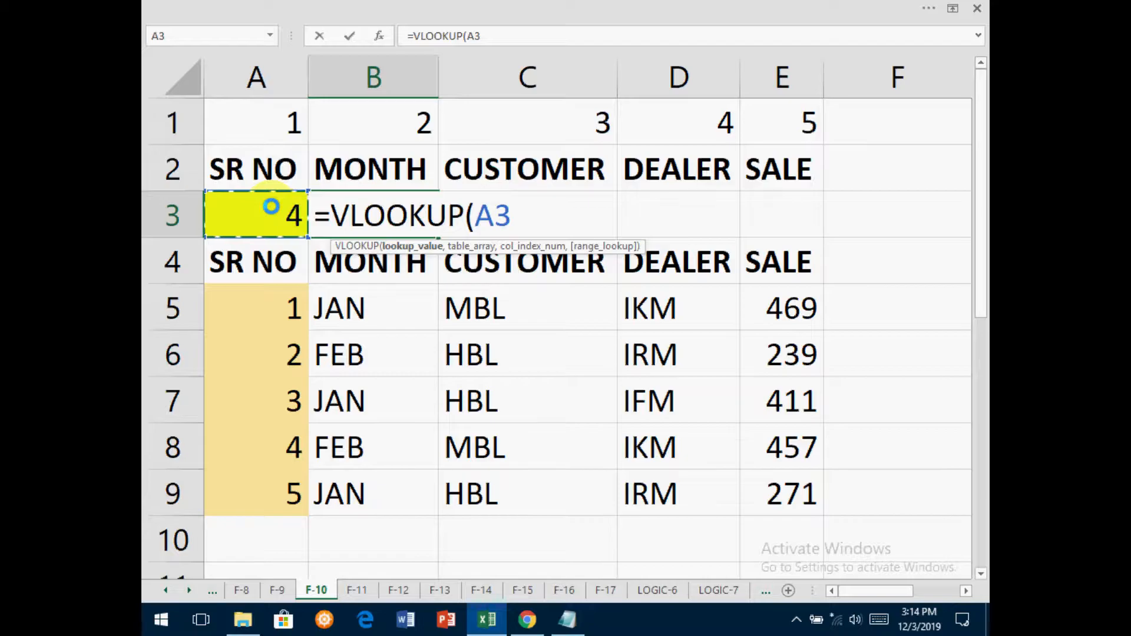
Make A3 an absolute lookup value in B3's VLOOKUP and use the absolute range $A$5:$E$9 as its table array.
{"action": "key", "text": "F4"}
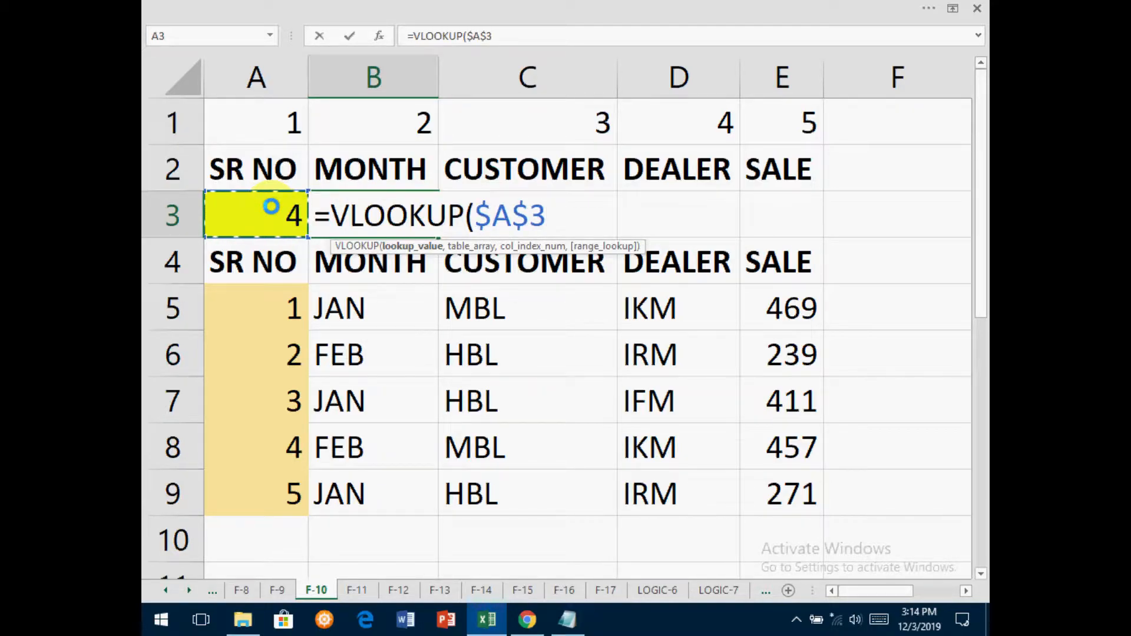
{"action": "type", "text": ","}
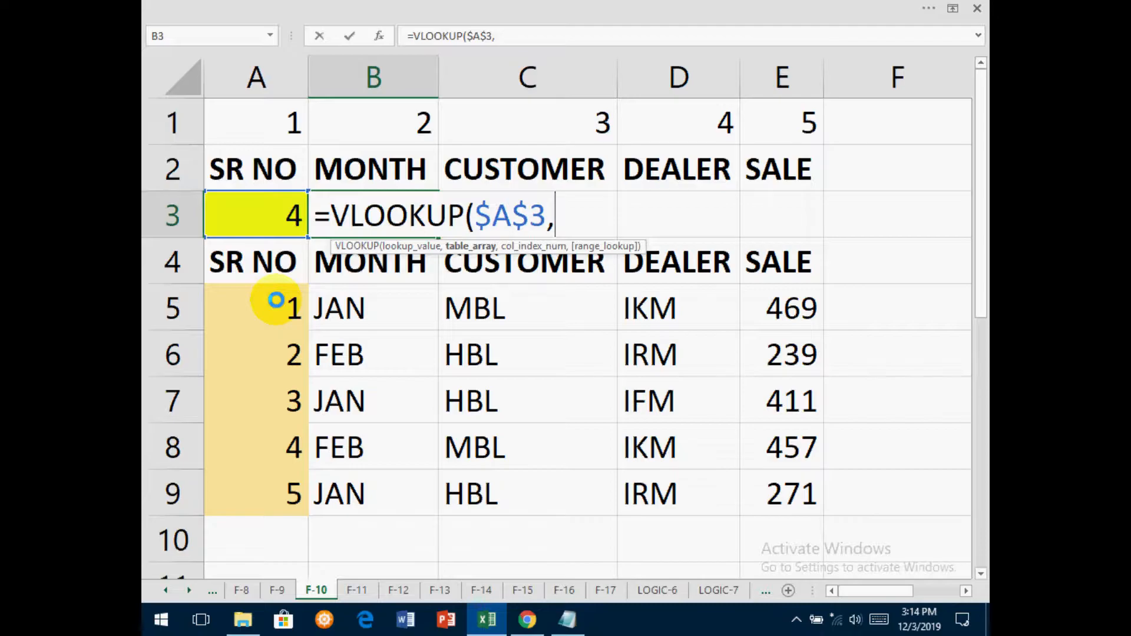
{"action": "left_click_drag", "start_coordinate": [276, 300], "coordinate": [279, 486]}
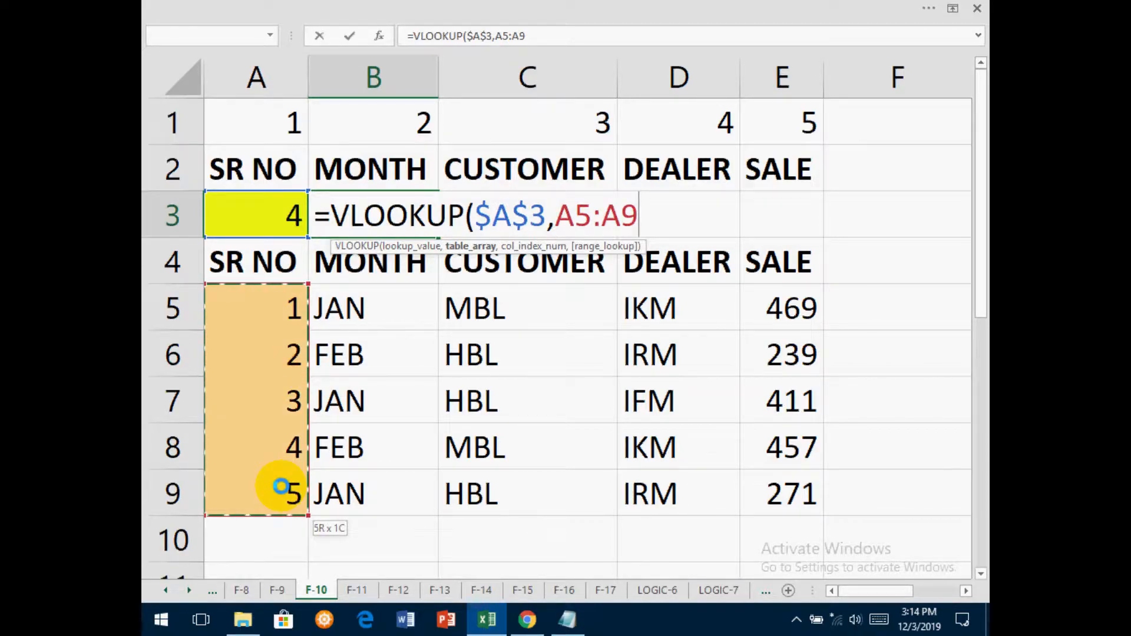
{"action": "left_click_drag", "start_coordinate": [280, 486], "coordinate": [749, 492]}
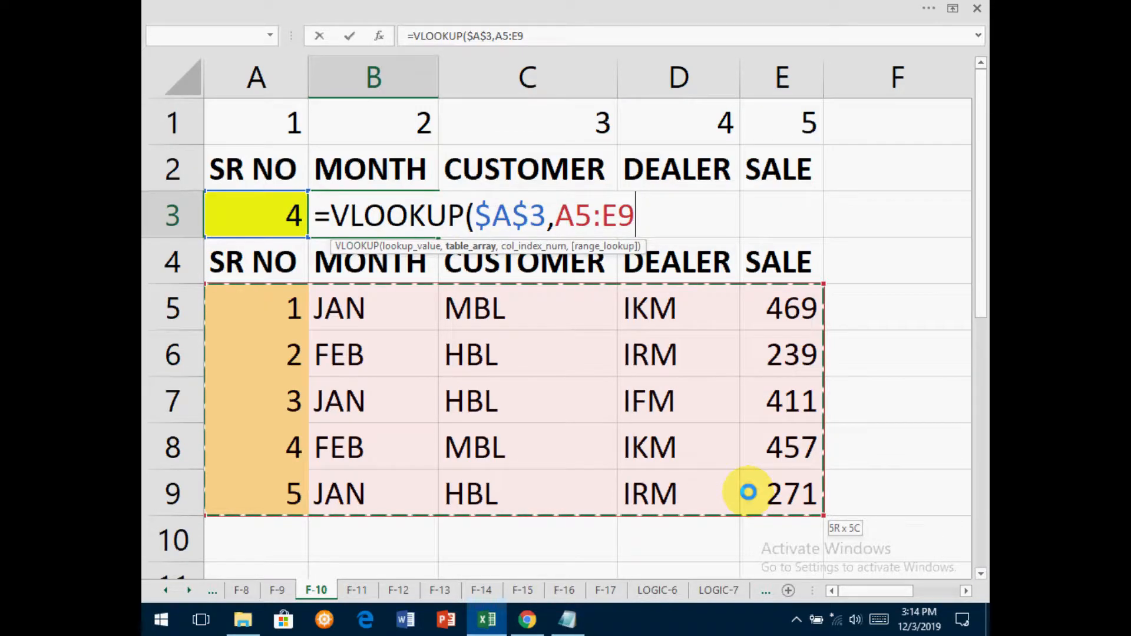
{"action": "key", "text": "F4"}
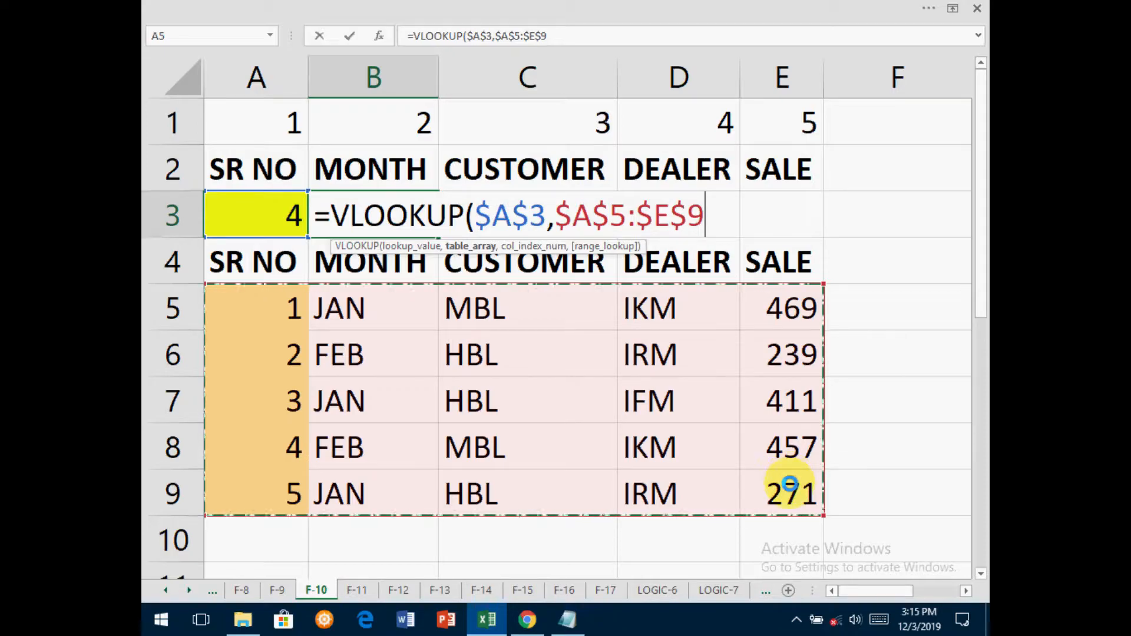
{"action": "type", "text": ","}
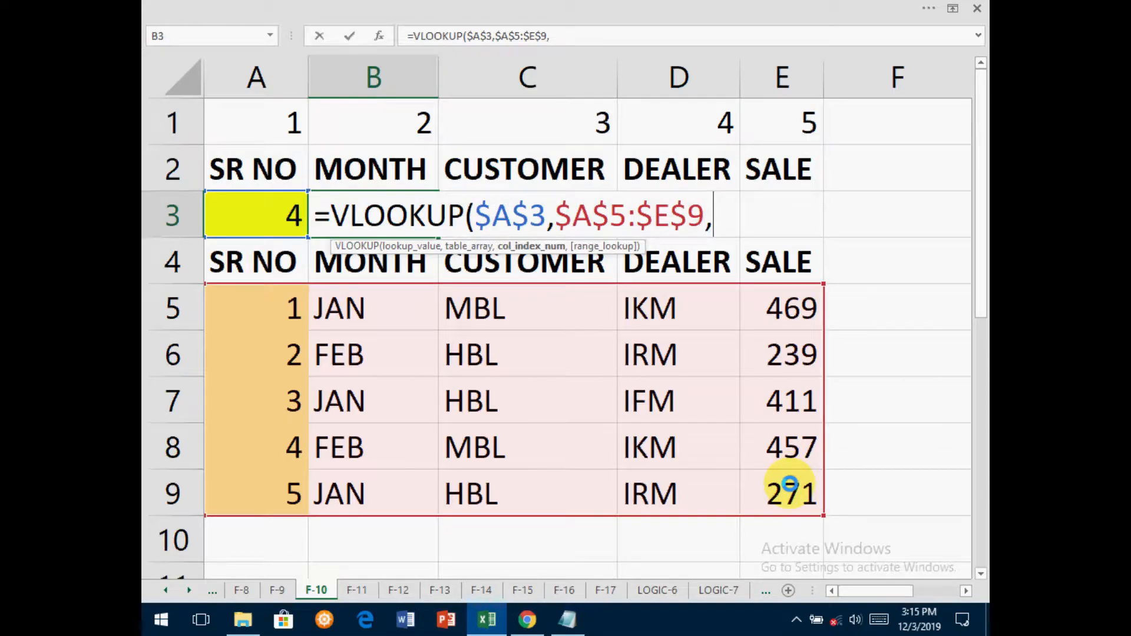
Complete the VLOOKUP in B3 with B1 as the column index and FALSE for an exact match.
{"action": "left_click", "coordinate": [405, 123]}
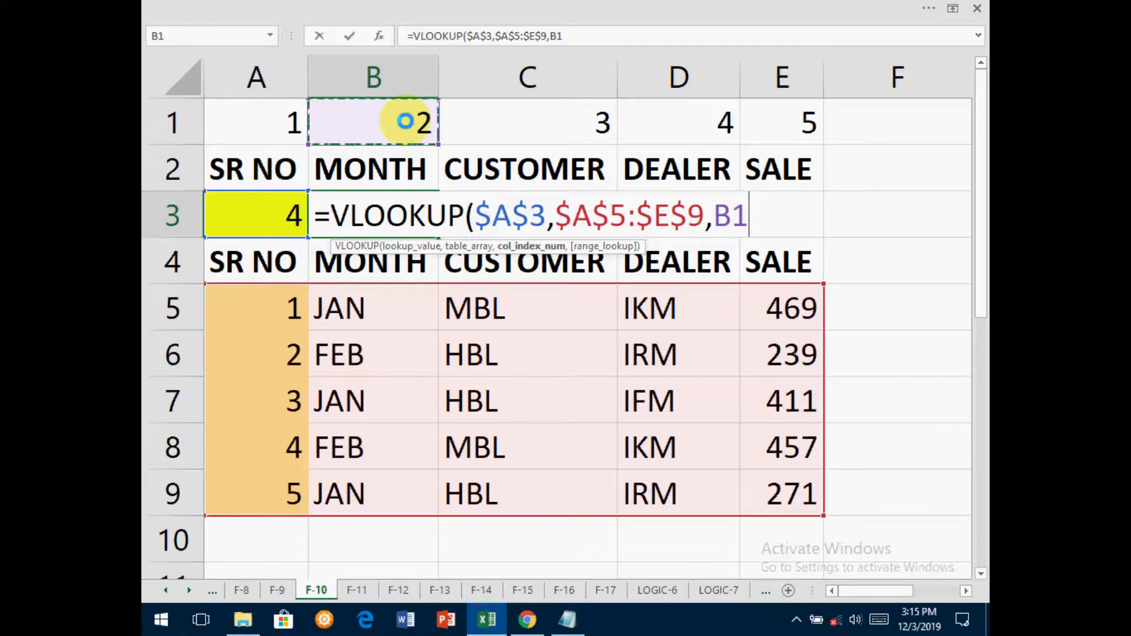
{"action": "type", "text": ","}
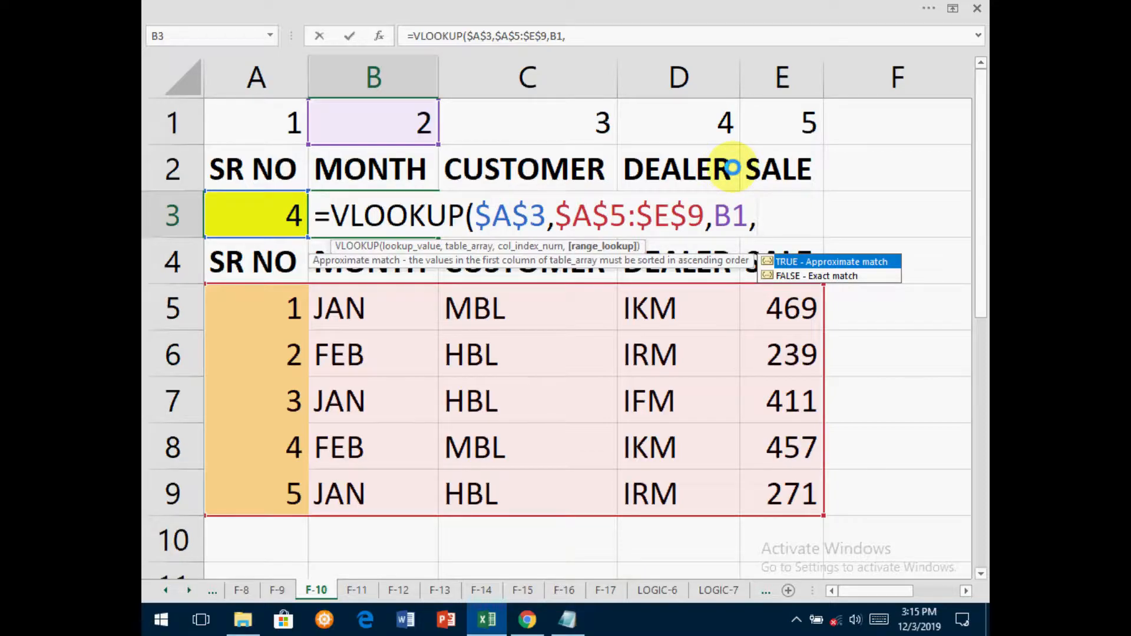
{"action": "left_click", "coordinate": [846, 276]}
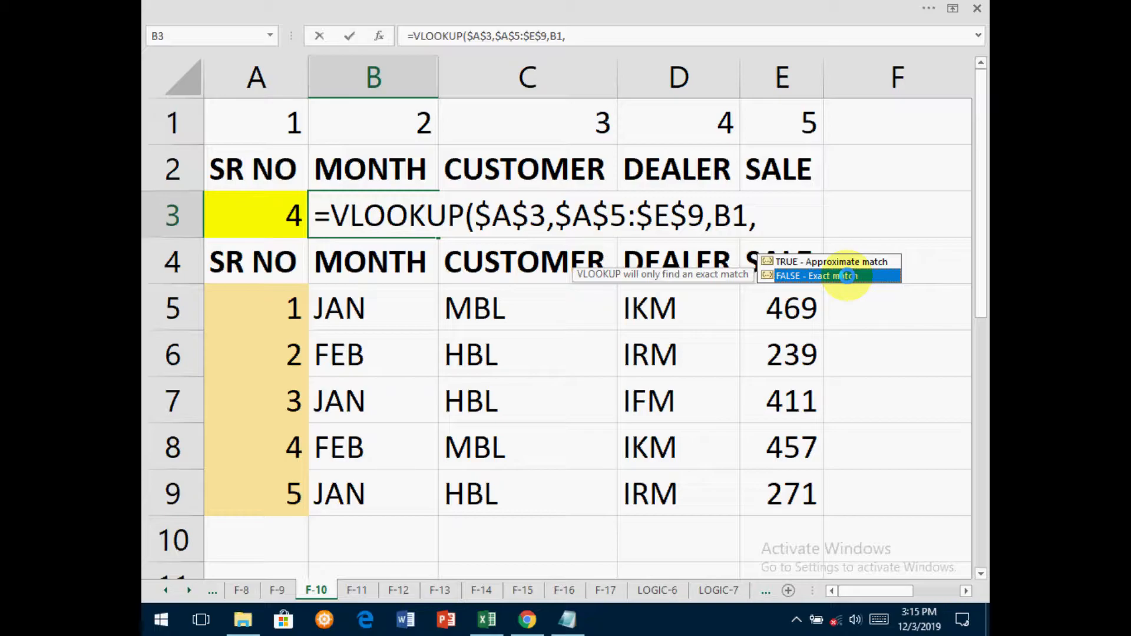
{"action": "double_click", "coordinate": [847, 275]}
{"action": "key", "text": "Return"}
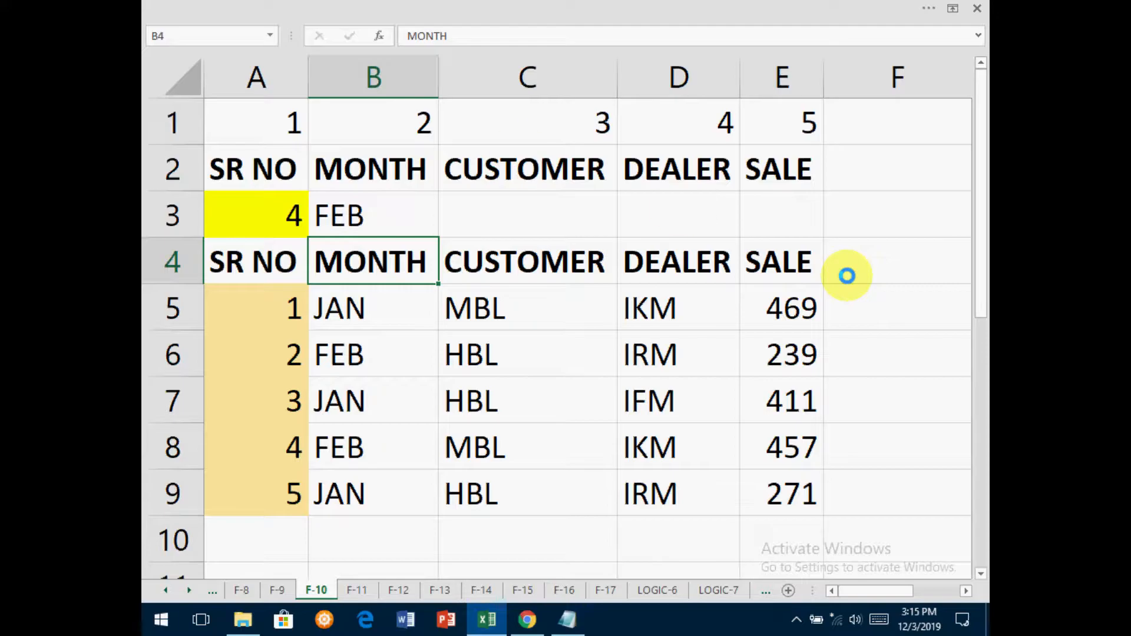
Fill the B3 formula across to E3 and select the SR NO 4 record in A8:E8 for comparison.
{"action": "left_click", "coordinate": [398, 208]}
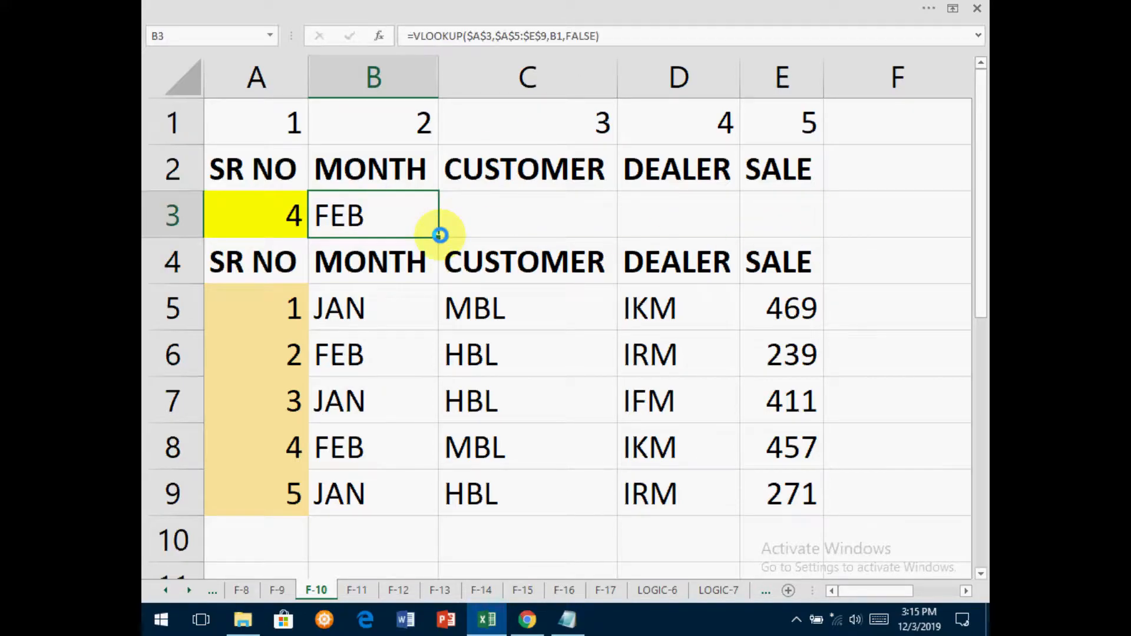
{"action": "left_click_drag", "start_coordinate": [439, 235], "coordinate": [783, 220]}
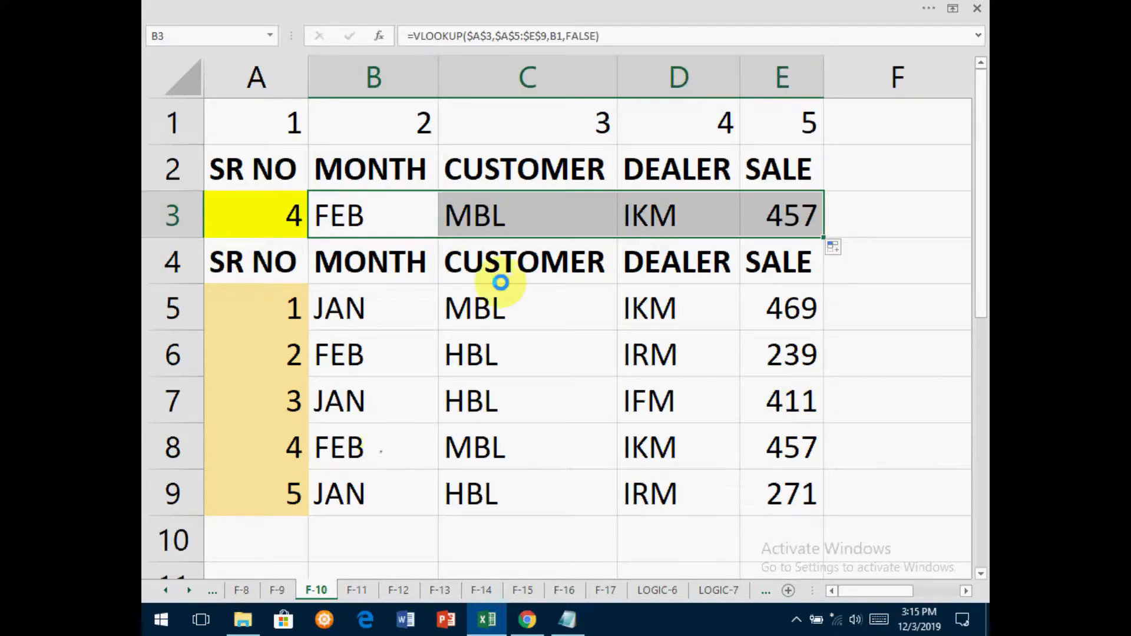
{"action": "left_click", "coordinate": [298, 444]}
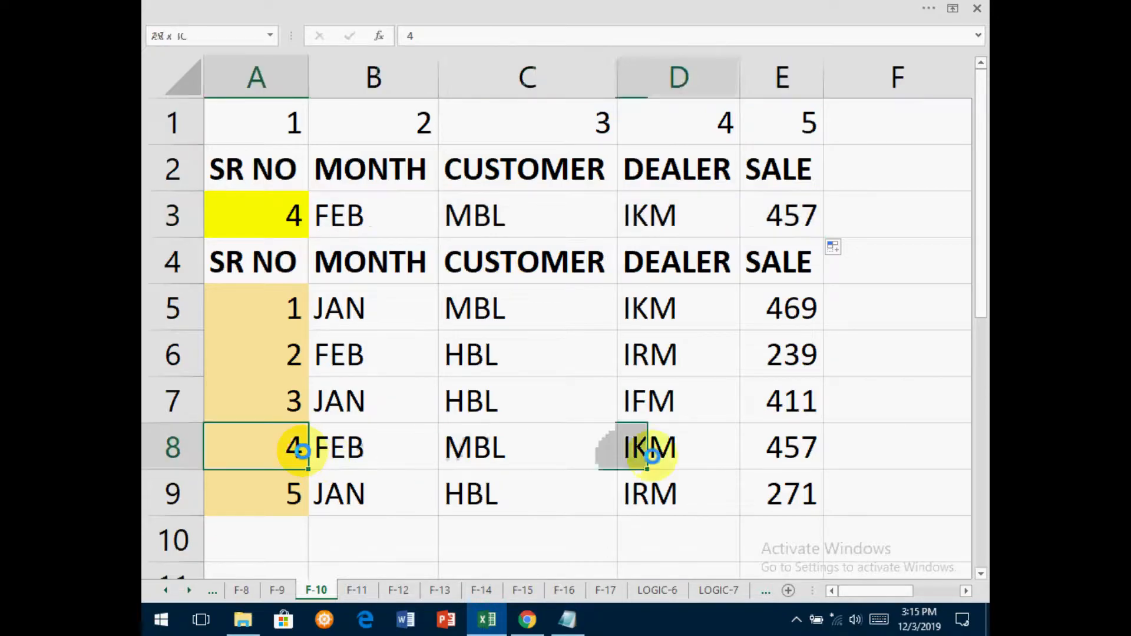
{"action": "left_click_drag", "start_coordinate": [299, 444], "coordinate": [762, 459]}
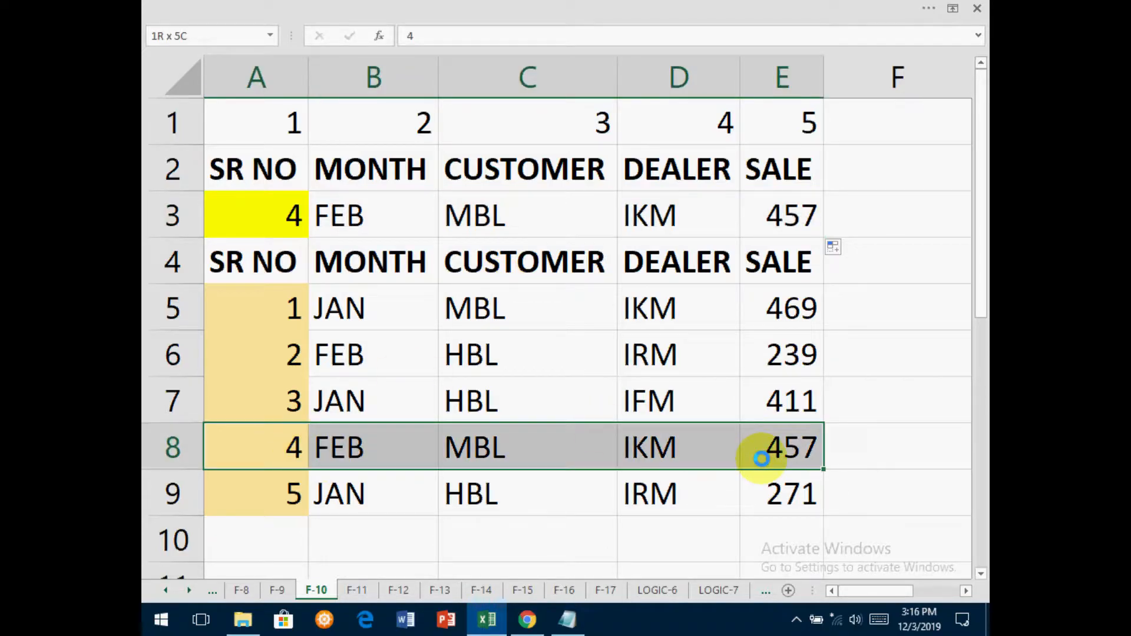
Test the lookup by choosing SR NO 2, 3 and 5 in turn in cell A3.
{"action": "left_click", "coordinate": [288, 215]}
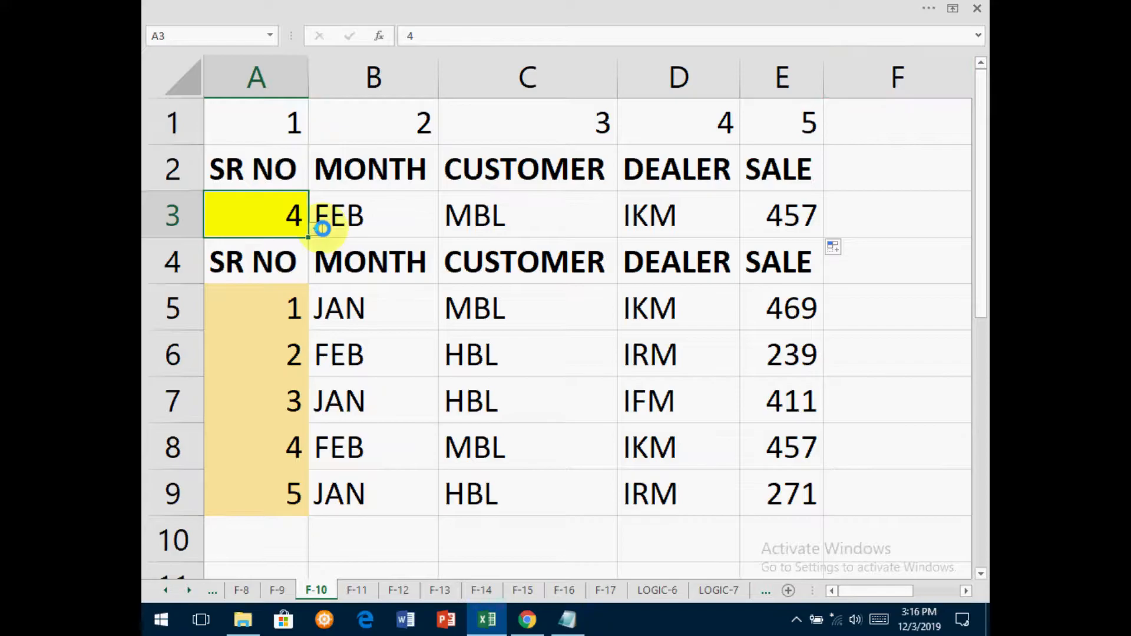
{"action": "left_click", "coordinate": [317, 228]}
{"action": "left_click", "coordinate": [304, 278]}
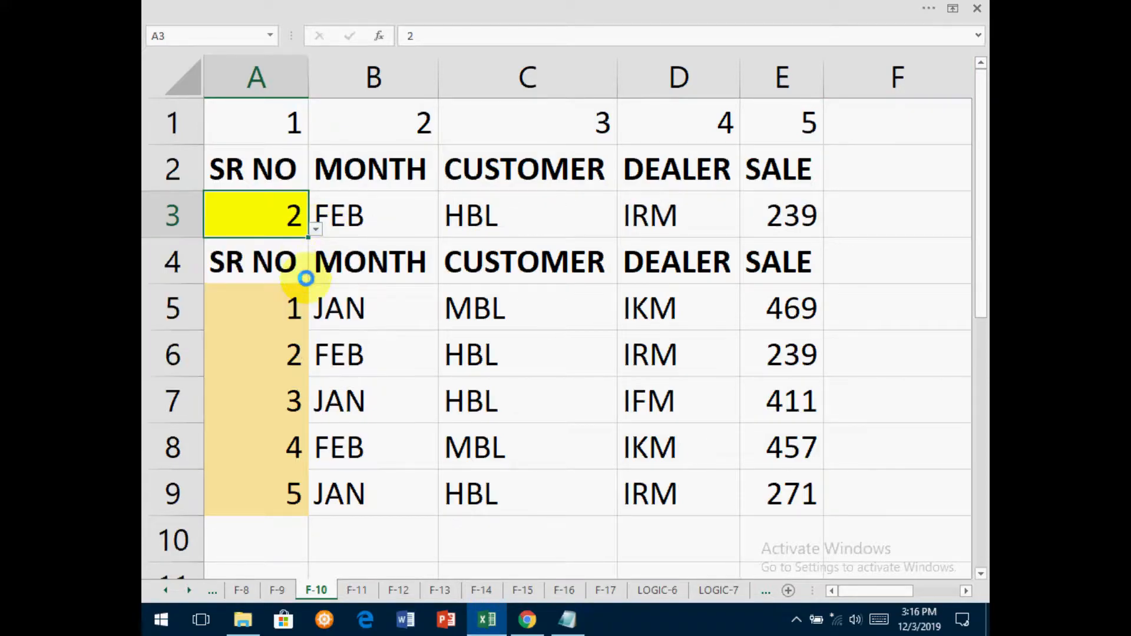
{"action": "key", "text": "alt+Down"}
{"action": "key", "text": "Down"}
{"action": "key", "text": "Return"}
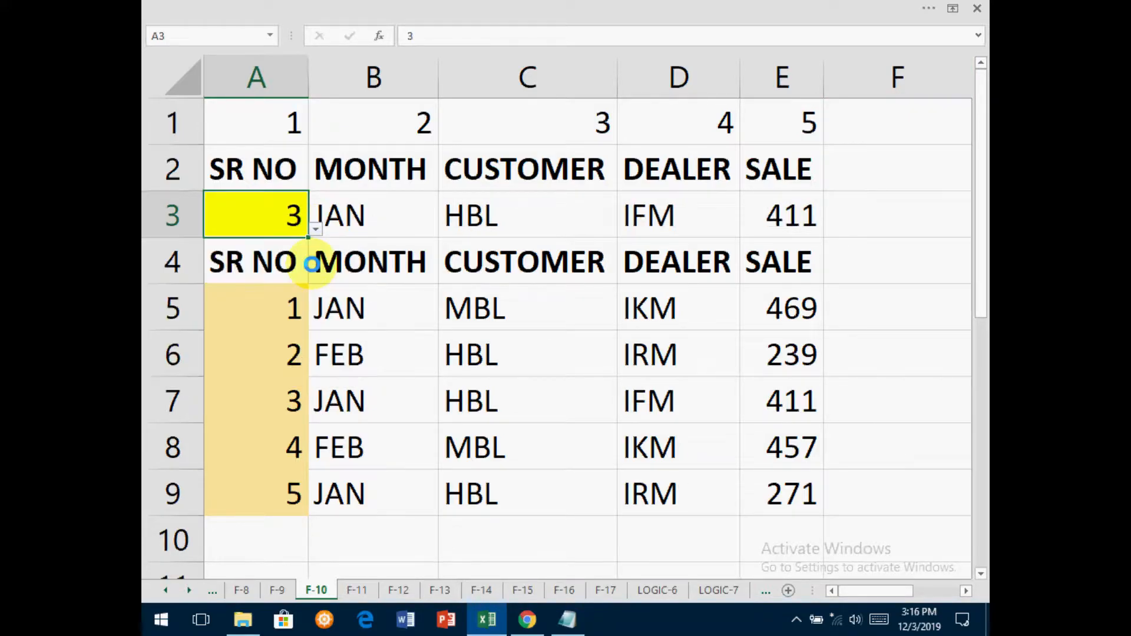
{"action": "key", "text": "alt+Down"}
{"action": "left_click", "coordinate": [289, 373]}
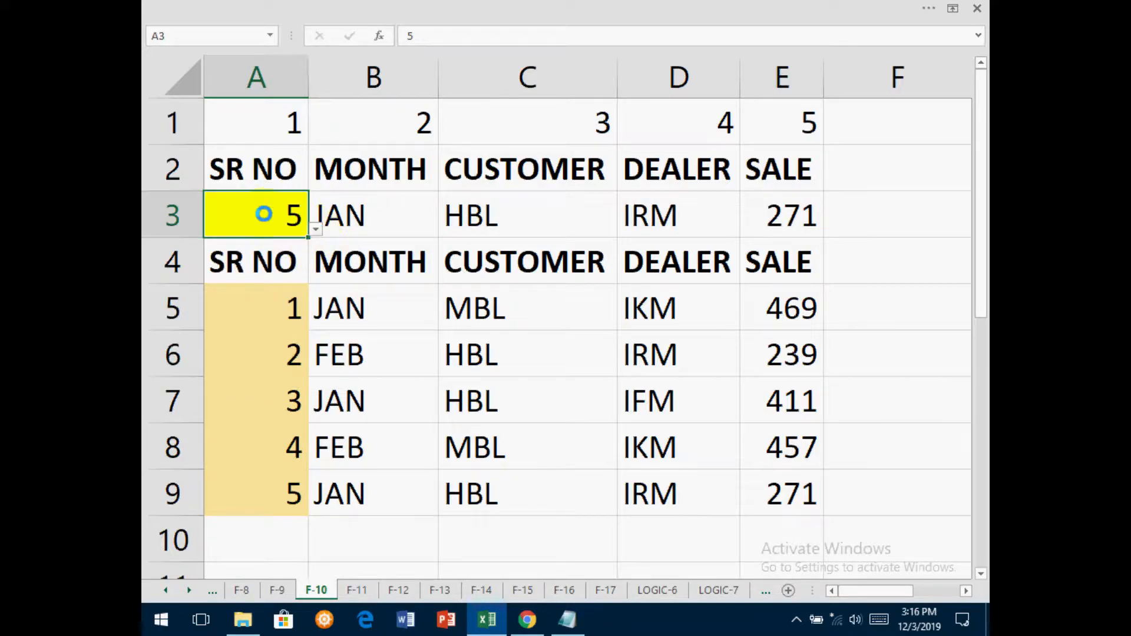
Apply data validation to A3 that allows a list with the source =$A$5:$A$9.
{"action": "left_click", "coordinate": [437, 6]}
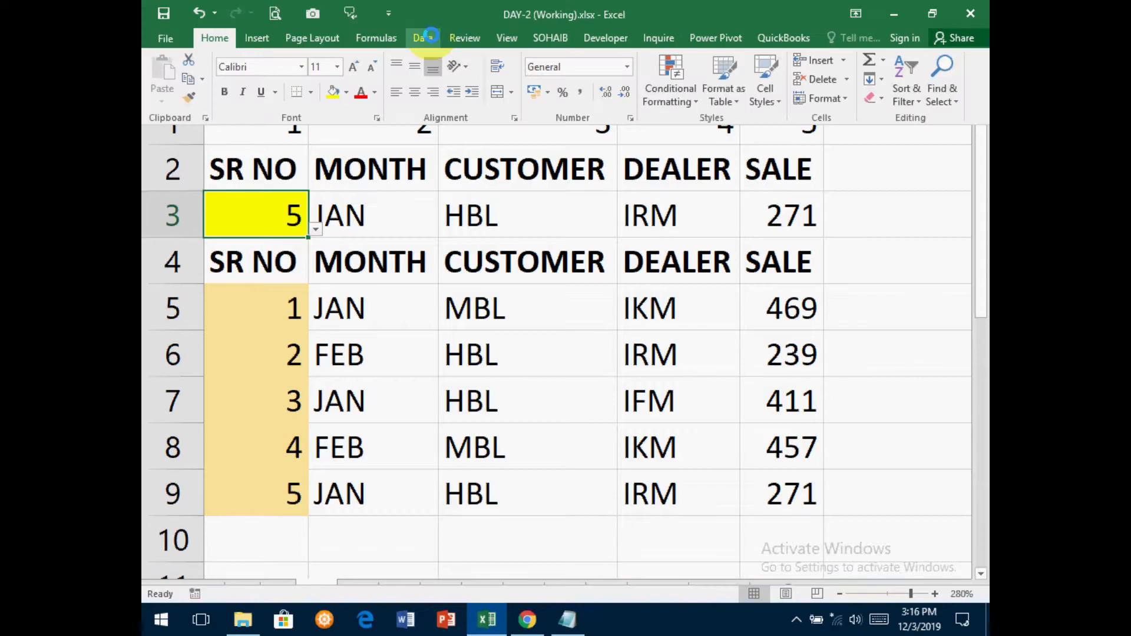
{"action": "left_click", "coordinate": [427, 37]}
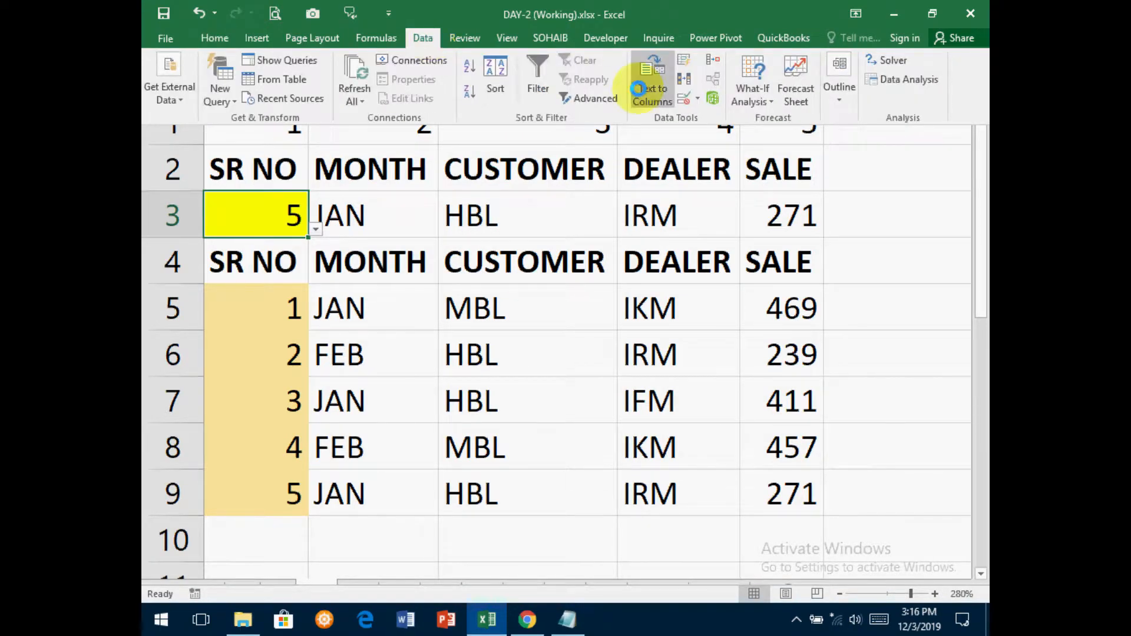
{"action": "left_click", "coordinate": [694, 100]}
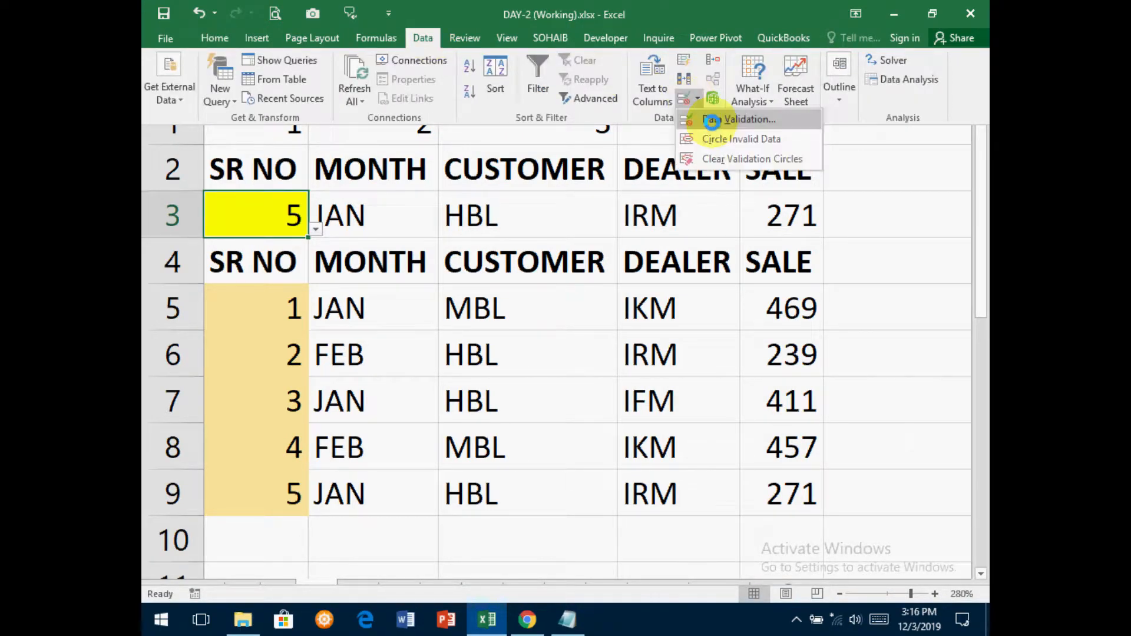
{"action": "left_click", "coordinate": [711, 120]}
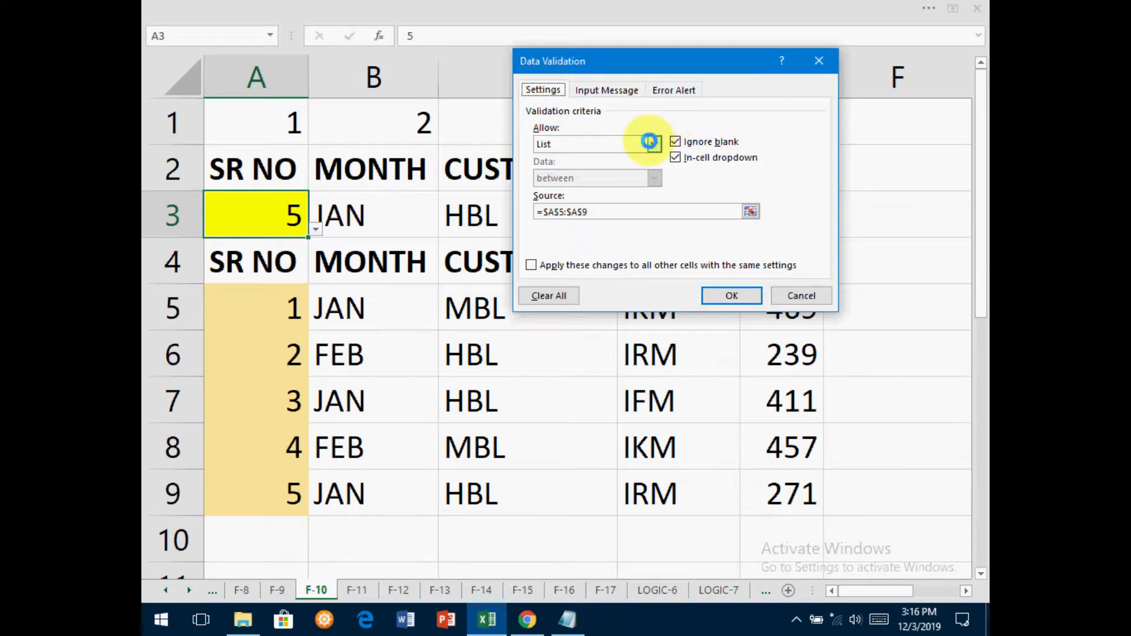
{"action": "left_click", "coordinate": [648, 141]}
{"action": "left_click", "coordinate": [568, 190]}
{"action": "left_click", "coordinate": [602, 210]}
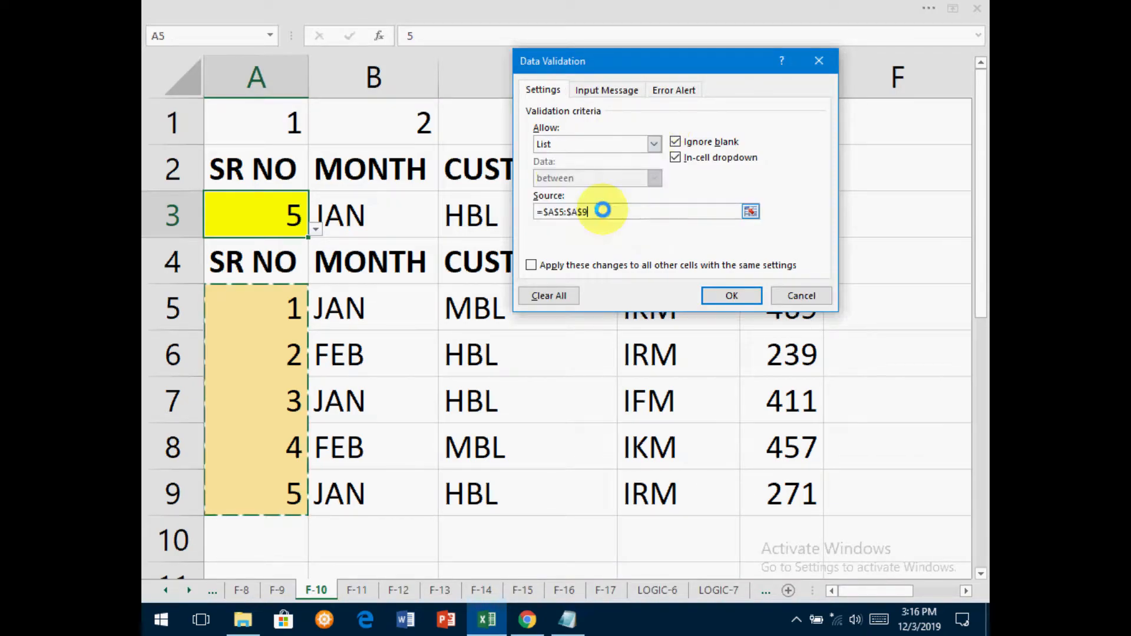
{"action": "left_click", "coordinate": [251, 302]}
{"action": "left_click_drag", "start_coordinate": [252, 302], "coordinate": [272, 473]}
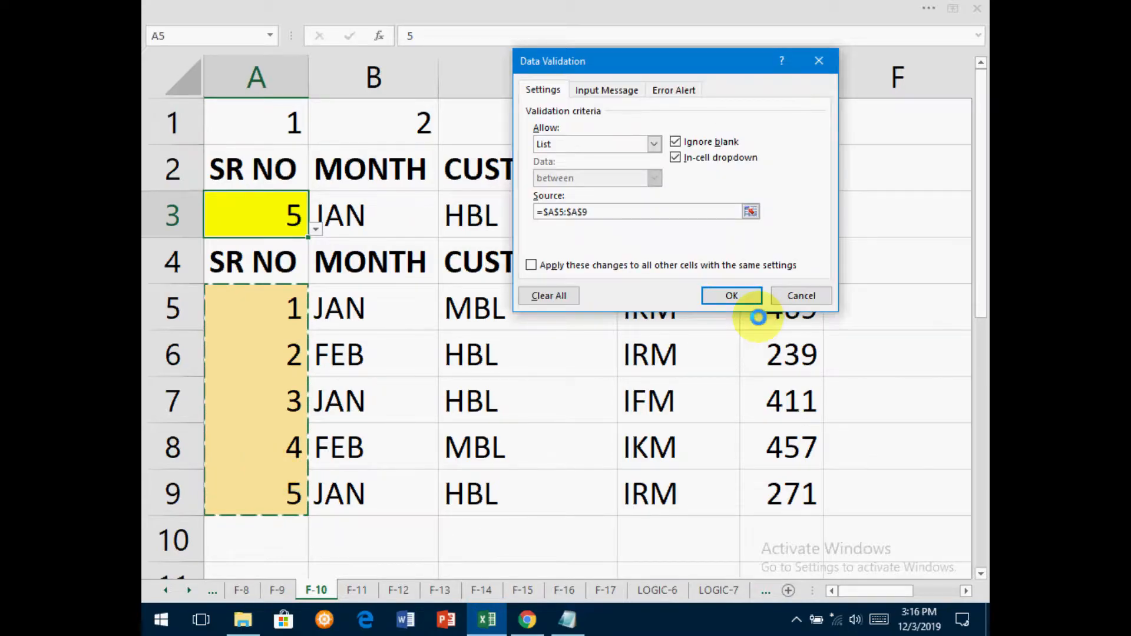
{"action": "left_click", "coordinate": [730, 297]}
Examine the SR NO choices offered in A3 and the lookup formula in B3.
{"action": "left_click", "coordinate": [316, 229]}
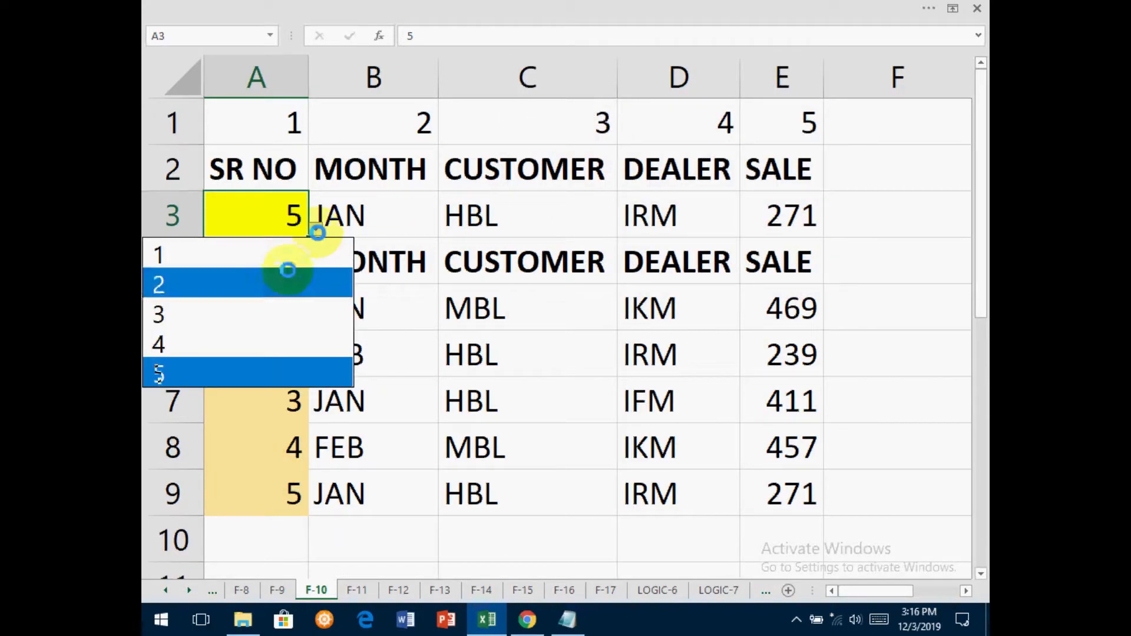
{"action": "key", "text": "Escape"}
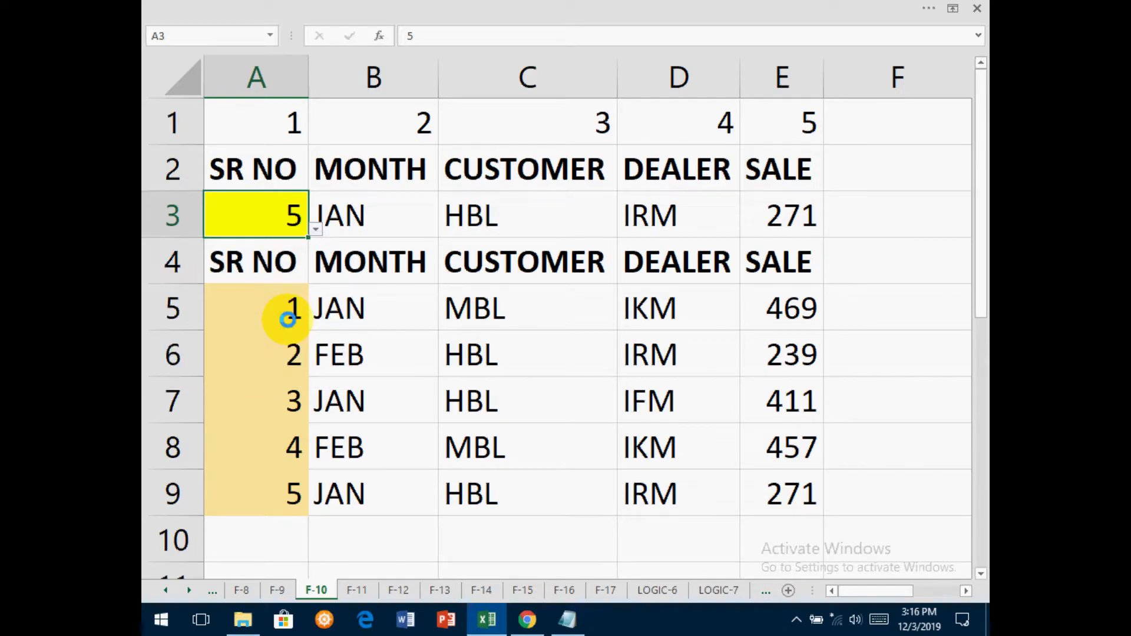
{"action": "left_click", "coordinate": [411, 218]}
{"action": "double_click", "coordinate": [411, 218]}
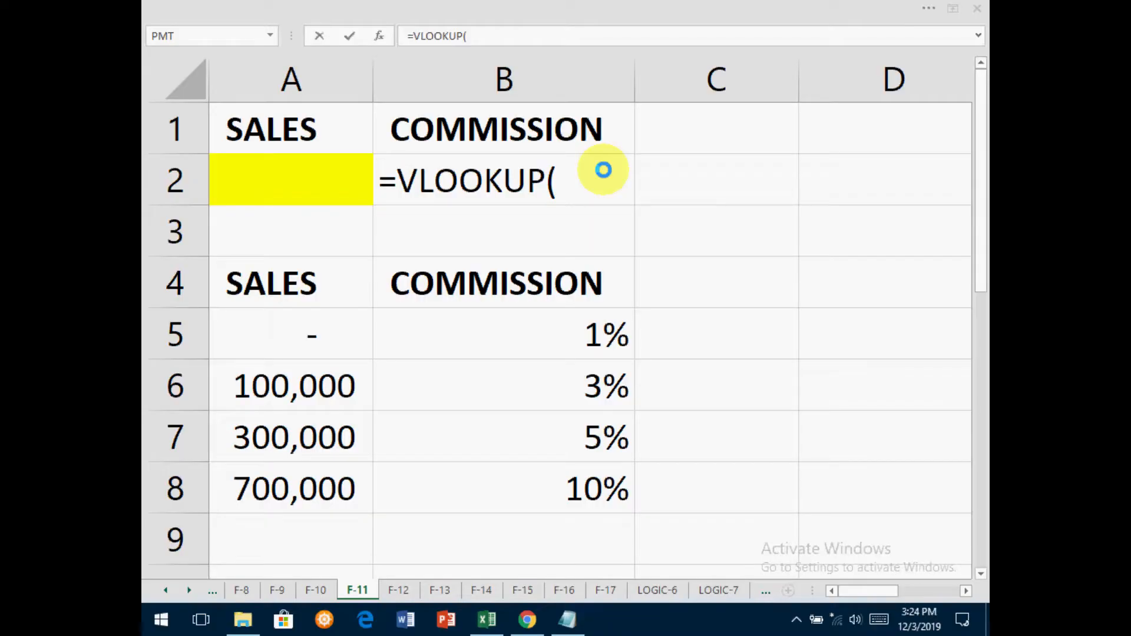
Complete the commission formula in B2 as =VLOOKUP(A2,A5:B8,2,TRUE) for an approximate match.
{"action": "left_click", "coordinate": [285, 172]}
{"action": "type", "text": ","}
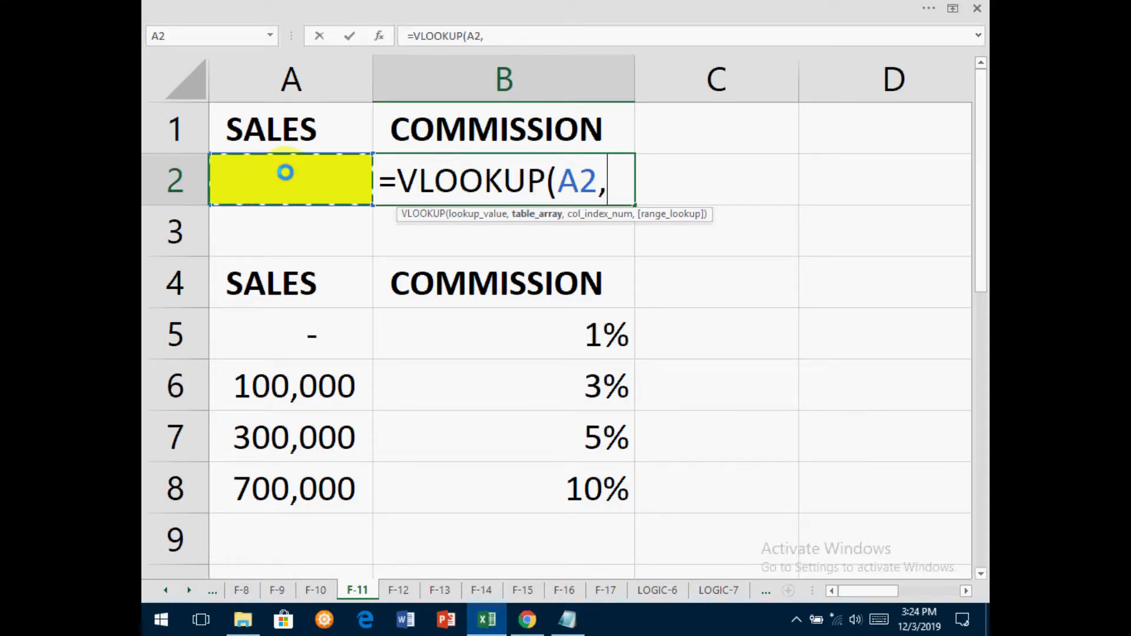
{"action": "left_click", "coordinate": [358, 336]}
{"action": "left_click_drag", "start_coordinate": [357, 336], "coordinate": [512, 482]}
{"action": "type", "text": ","}
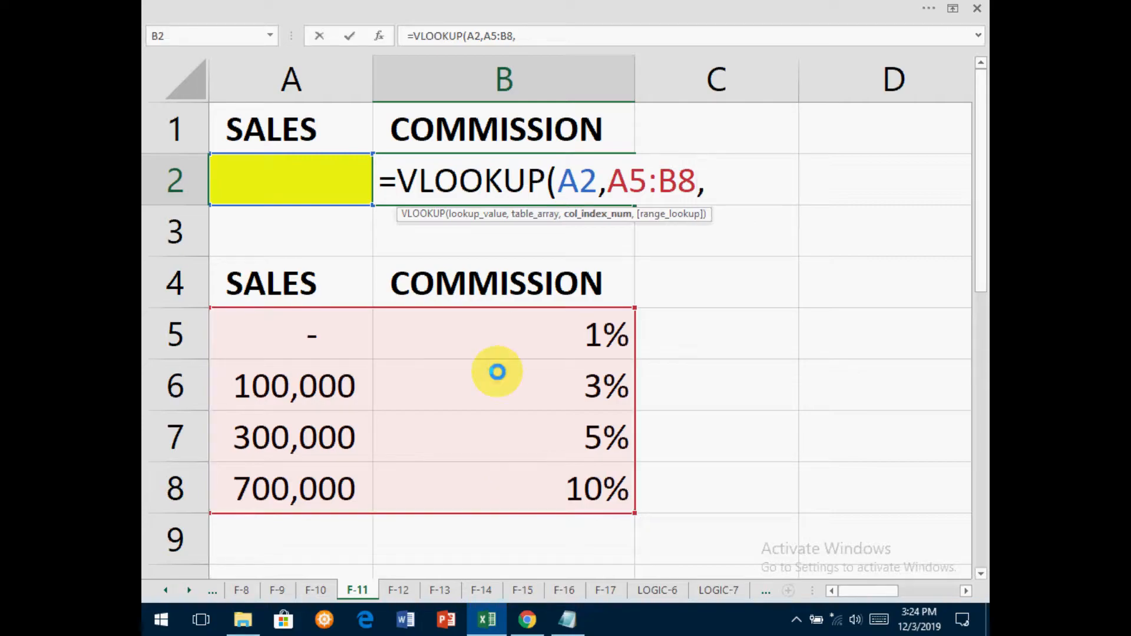
{"action": "type", "text": "2,"}
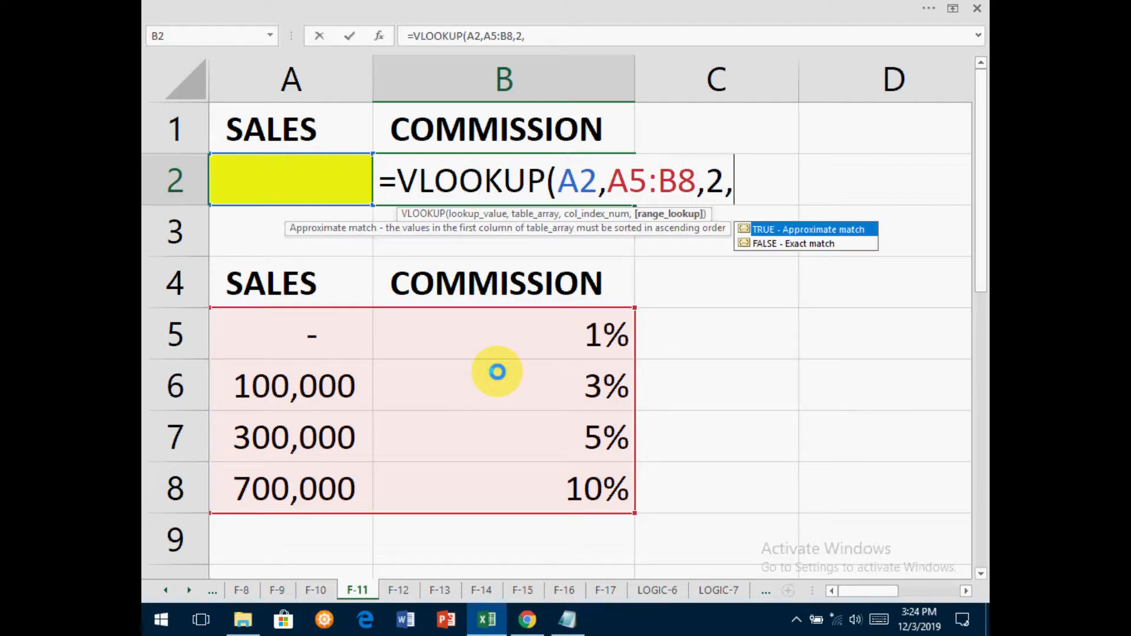
{"action": "key", "text": "Tab"}
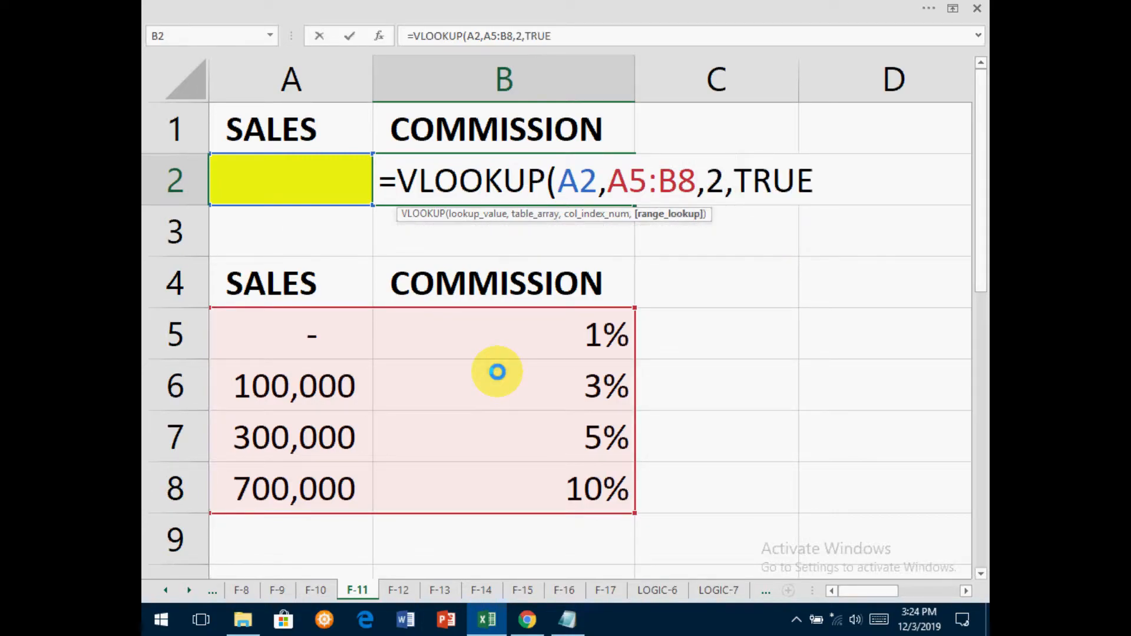
{"action": "key", "text": "Return"}
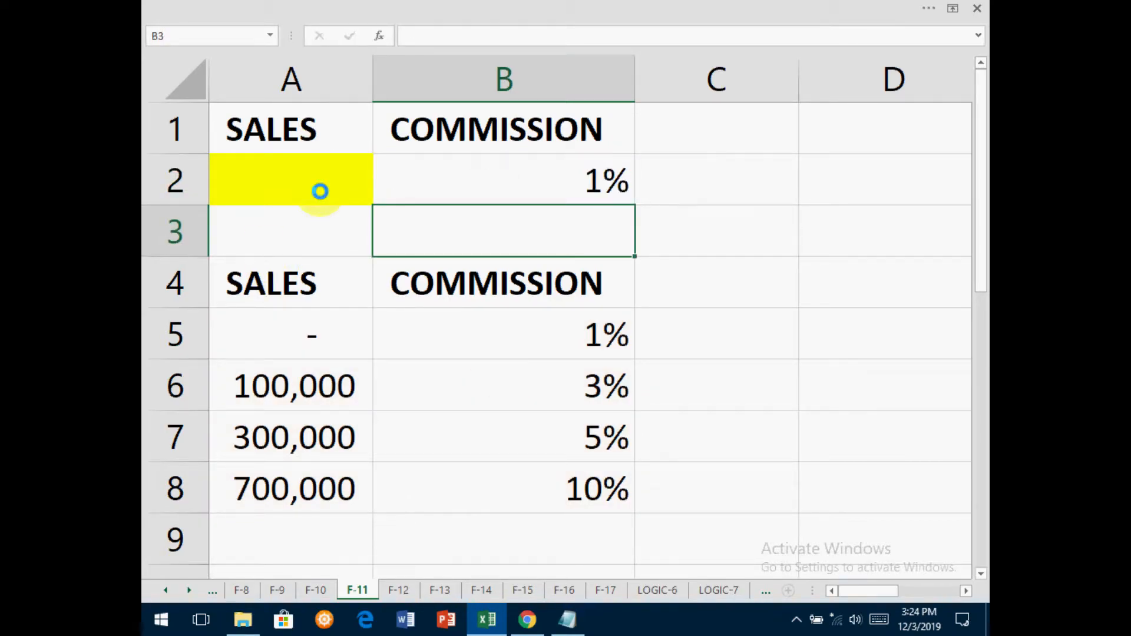
Open the commission formula in B2 and highlight its full text for review.
{"action": "key", "text": "Up"}
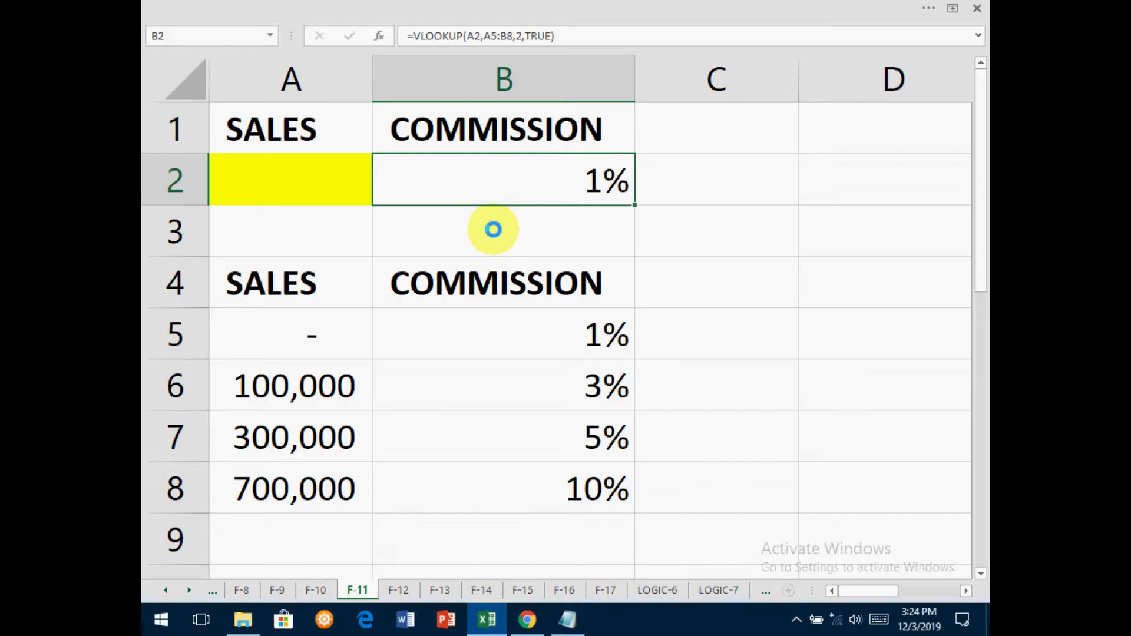
{"action": "key", "text": "Down"}
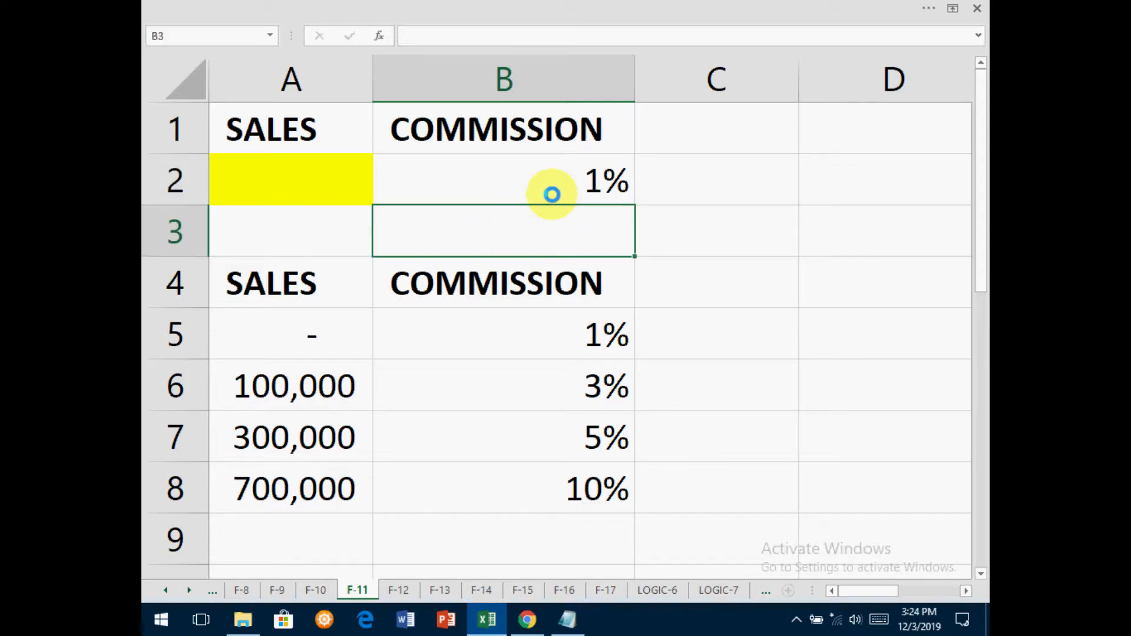
{"action": "double_click", "coordinate": [552, 195]}
{"action": "left_click_drag", "start_coordinate": [381, 172], "coordinate": [879, 178]}
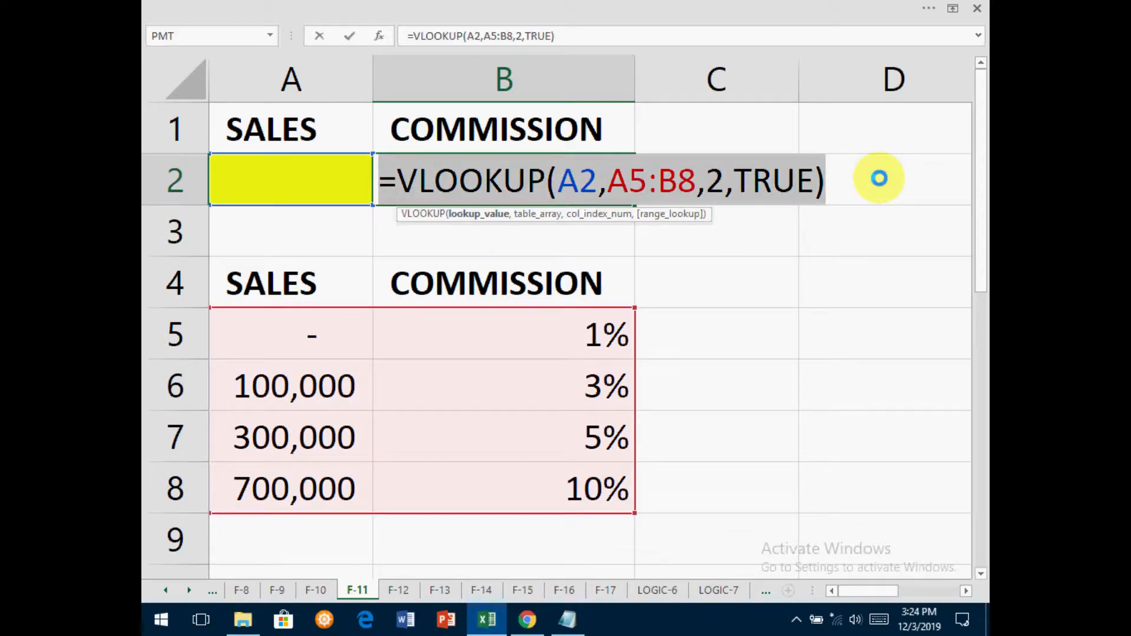
Enter =VLOOKUP(A2,A5:B8,2,FALSE) in B3 as an exact-match version of the commission formula in B2.
{"action": "key", "text": "Return"}
{"action": "double_click", "coordinate": [574, 219]}
{"action": "key", "text": "ctrl+v"}
{"action": "key", "text": "BackSpace"}
{"action": "key", "text": "BackSpace"}
{"action": "key", "text": "BackSpace"}
{"action": "key", "text": "BackSpace"}
{"action": "key", "text": "BackSpace"}
{"action": "type", "text": "FALSE"}
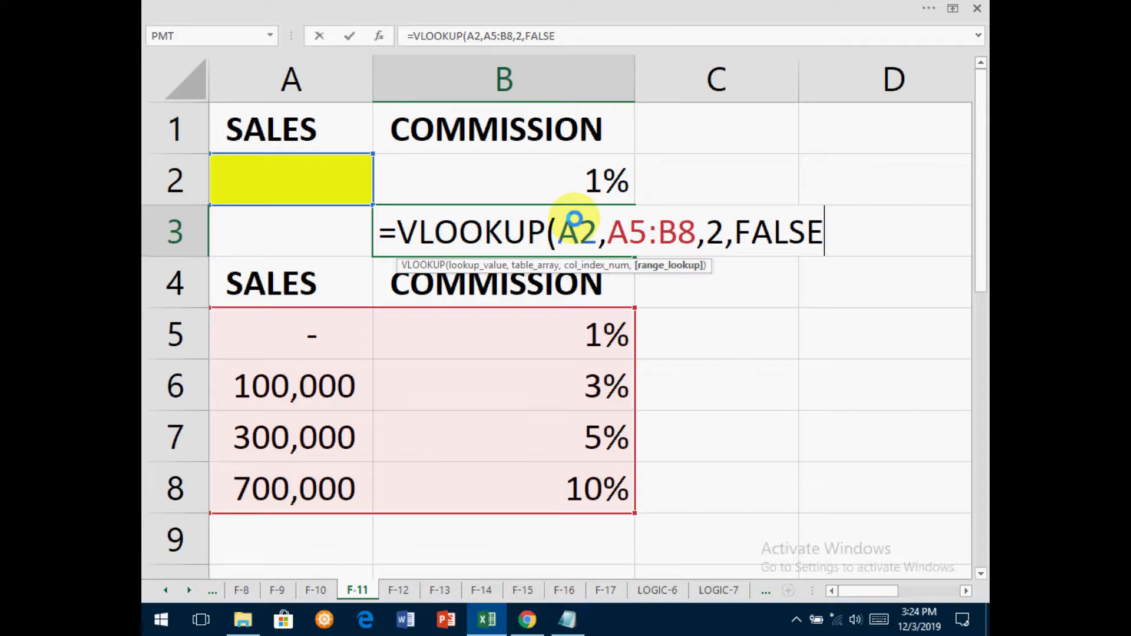
{"action": "key", "text": "Return"}
{"action": "left_click", "coordinate": [580, 227]}
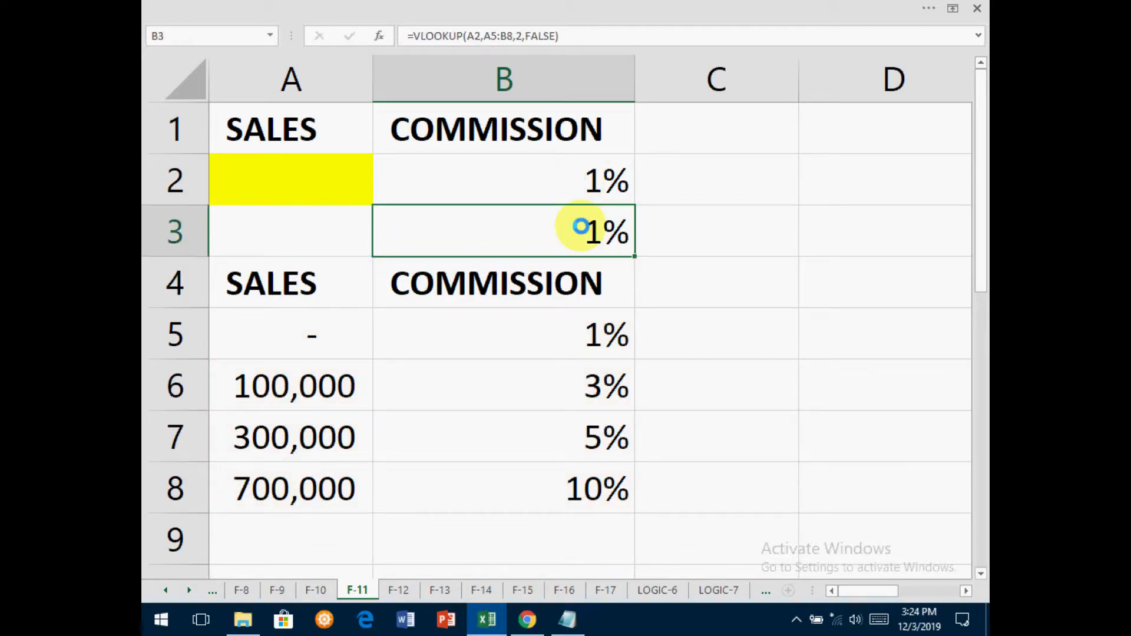
Examine the blank sales input in A2, the first threshold in A5 and the FALSE argument of the formula in B3.
{"action": "left_click", "coordinate": [334, 187]}
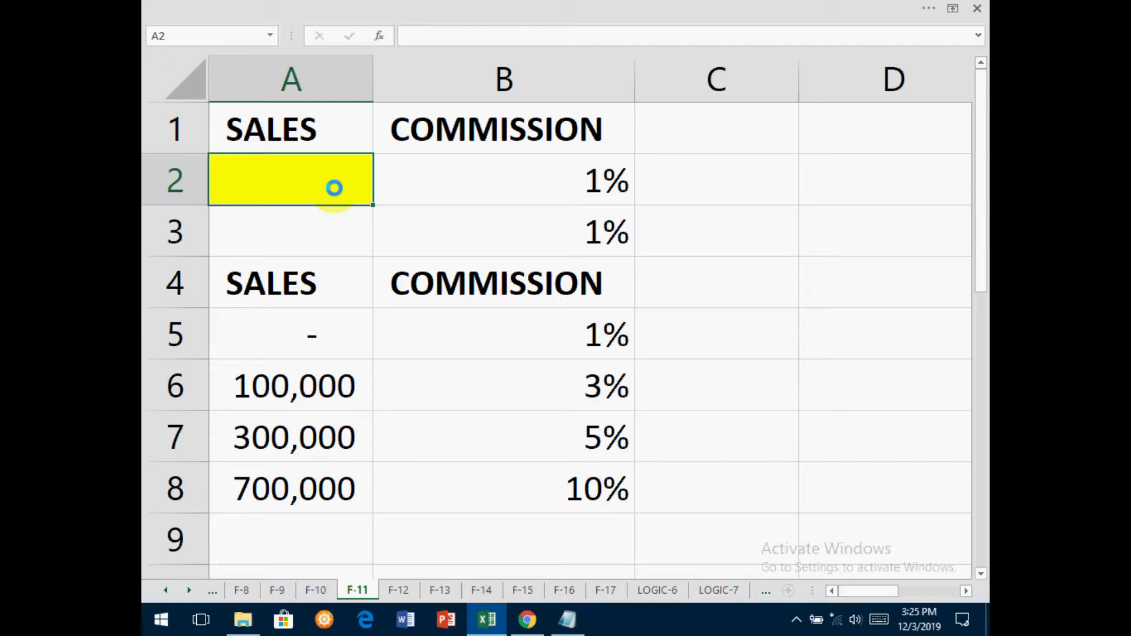
{"action": "left_click", "coordinate": [321, 325]}
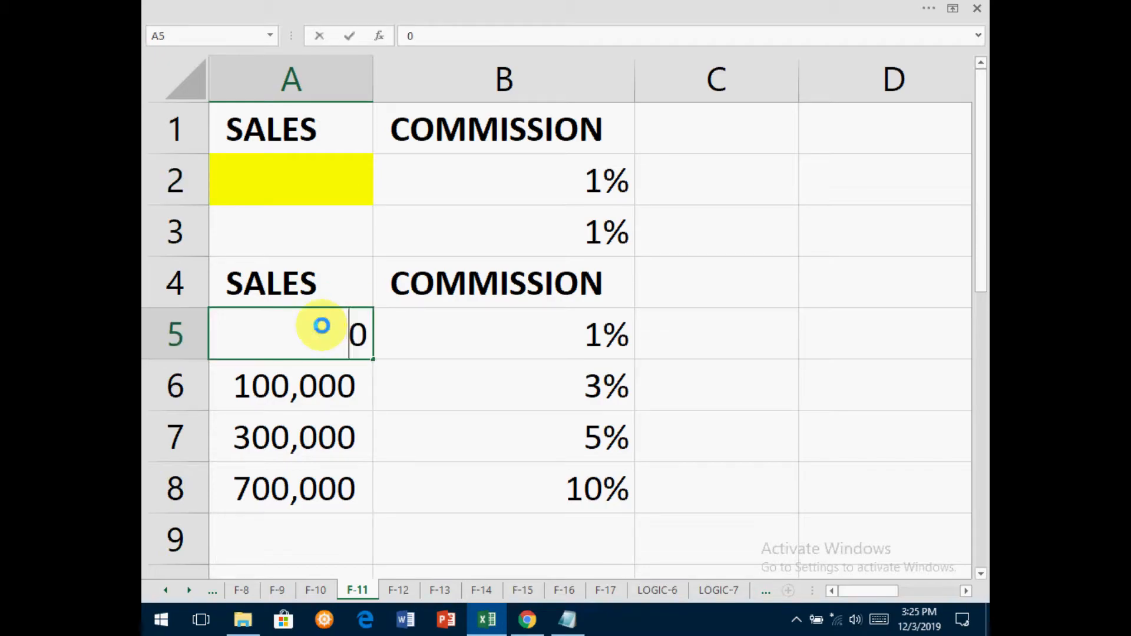
{"action": "key", "text": "Down"}
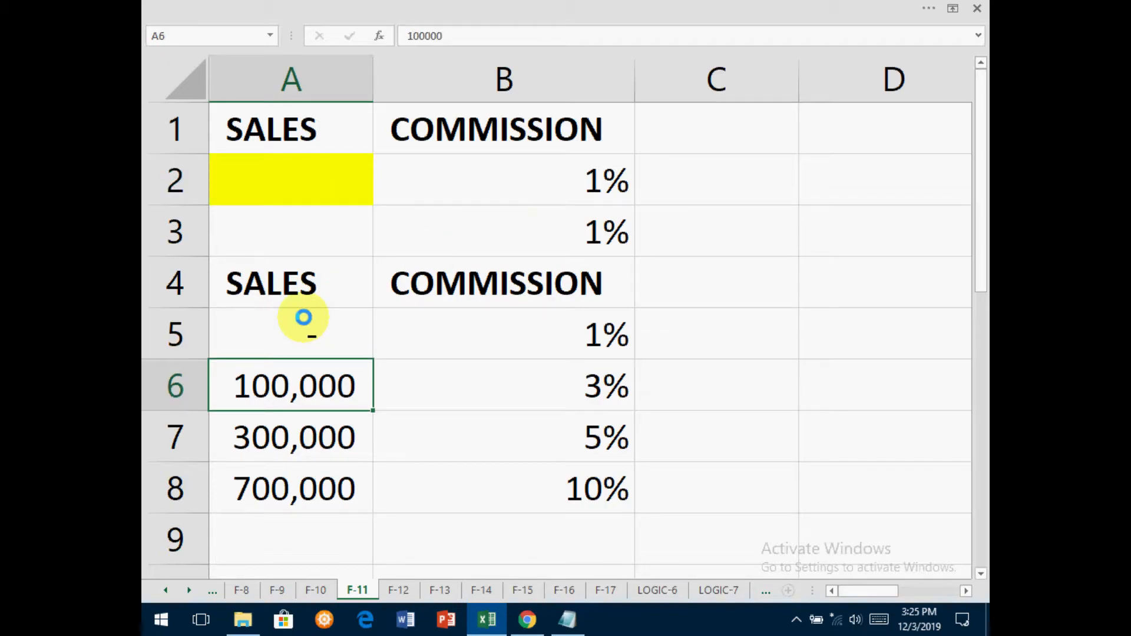
{"action": "left_click", "coordinate": [535, 219]}
{"action": "double_click", "coordinate": [535, 220]}
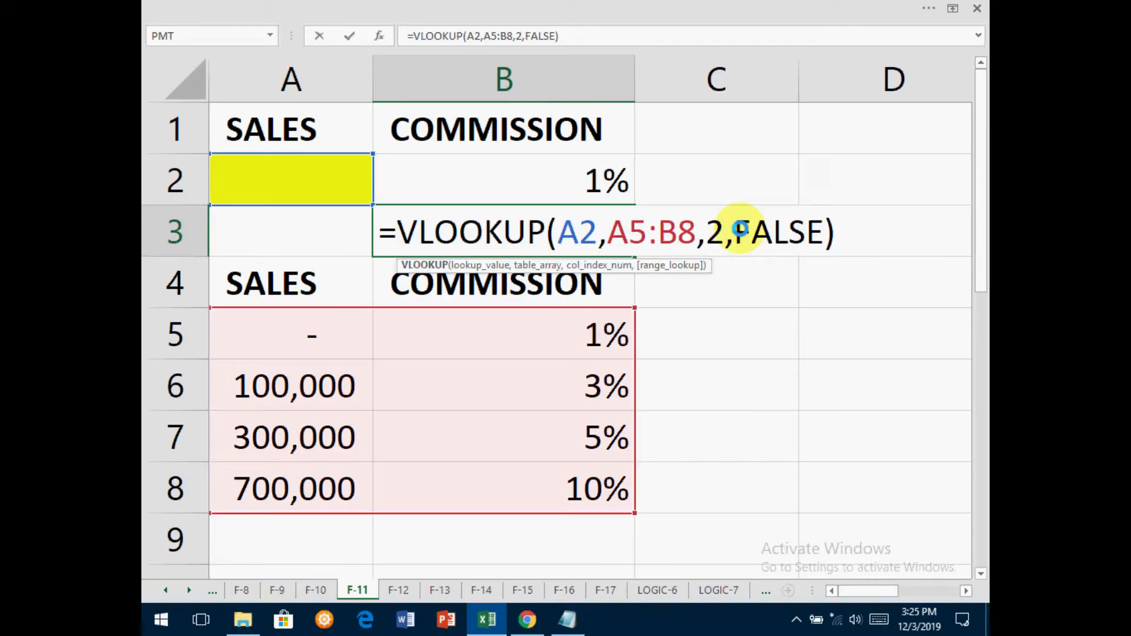
{"action": "double_click", "coordinate": [740, 229]}
{"action": "key", "text": "Escape"}
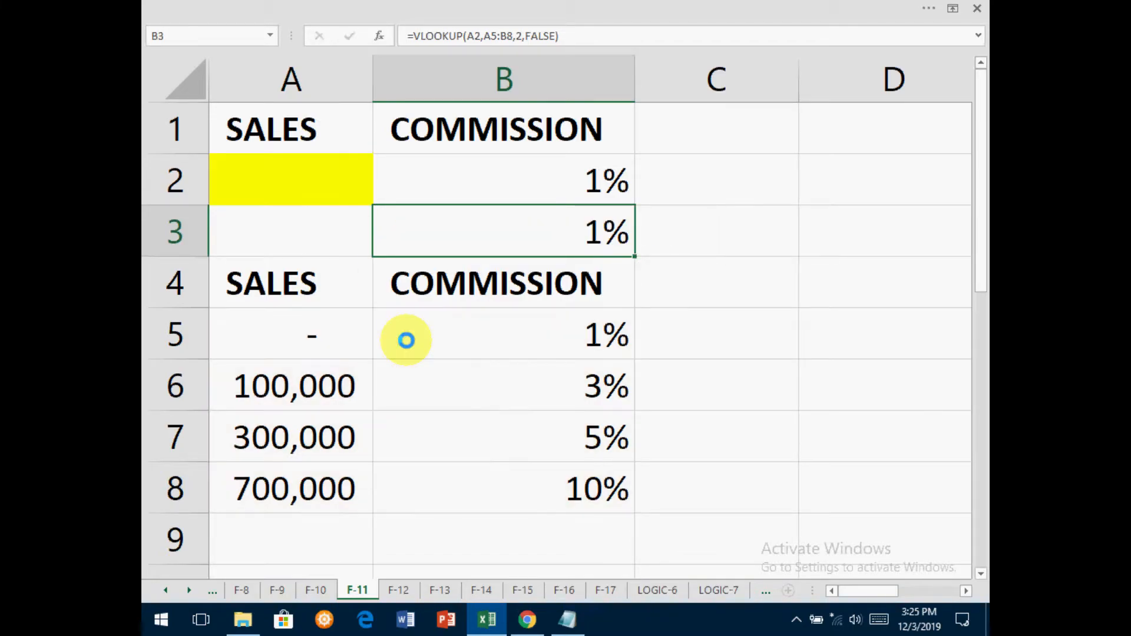
Enter a test sales value of 25,000 in A2.
{"action": "key", "text": "Up"}
{"action": "key", "text": "Left"}
{"action": "type", "text": "24"}
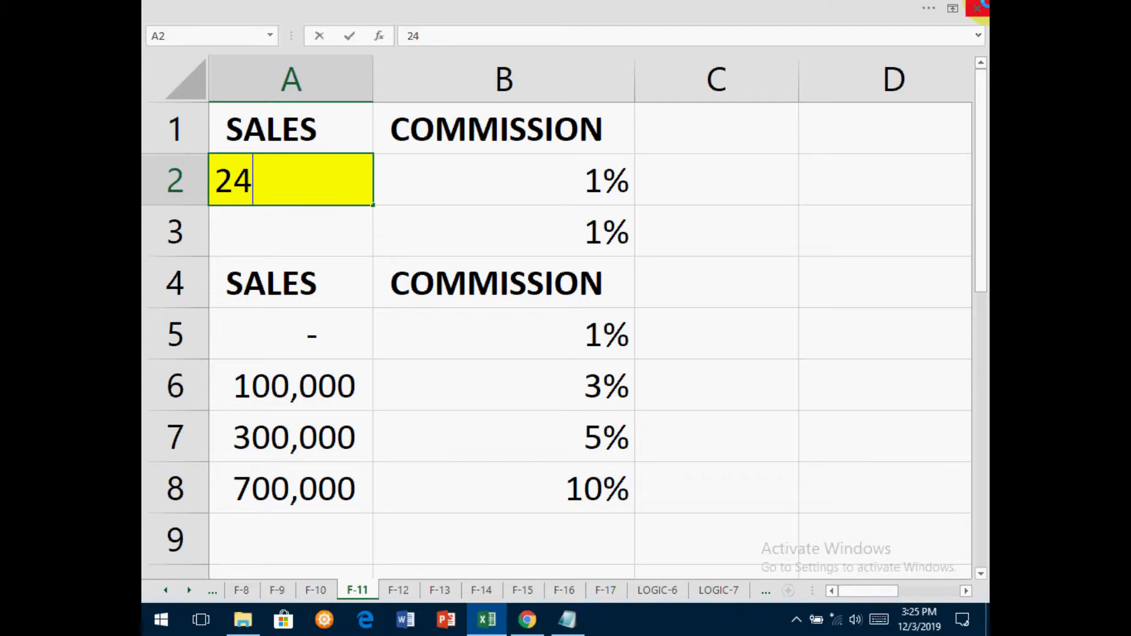
{"action": "type", "text": "000"}
{"action": "key", "text": "BackSpace"}
{"action": "key", "text": "BackSpace"}
{"action": "key", "text": "BackSpace"}
{"action": "key", "text": "BackSpace"}
{"action": "type", "text": "5,00"}
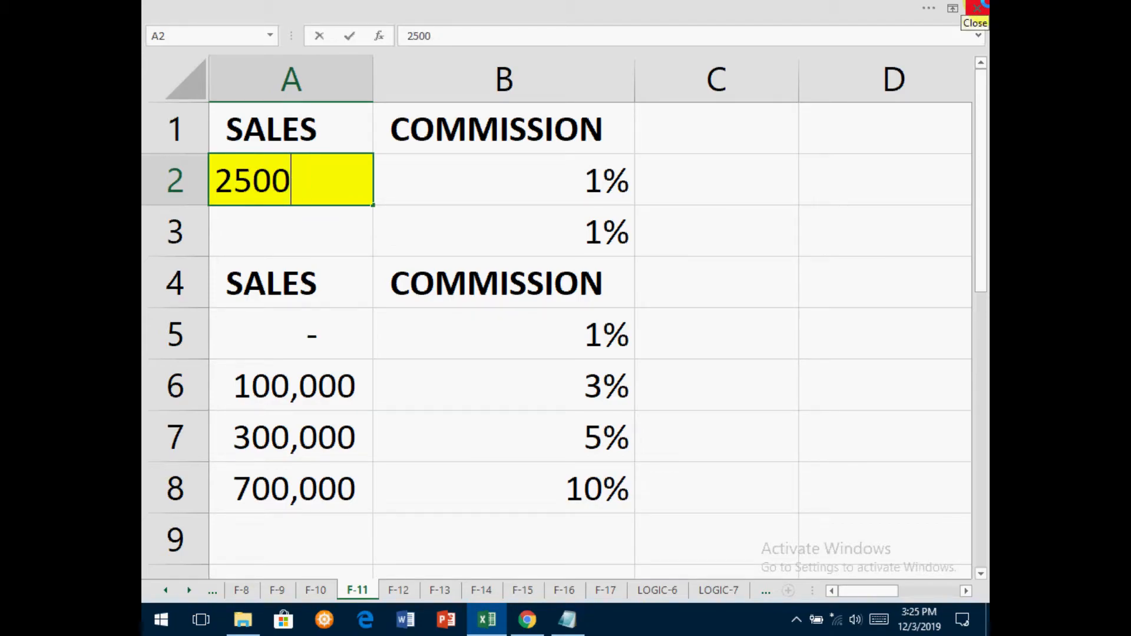
{"action": "type", "text": "0"}
{"action": "key", "text": "Return"}
Compare the B3 and B2 lookup results with the sales thresholds in A5:A8, highlighting the A5:A6 bracket and its rate in B5.
{"action": "left_click", "coordinate": [575, 220]}
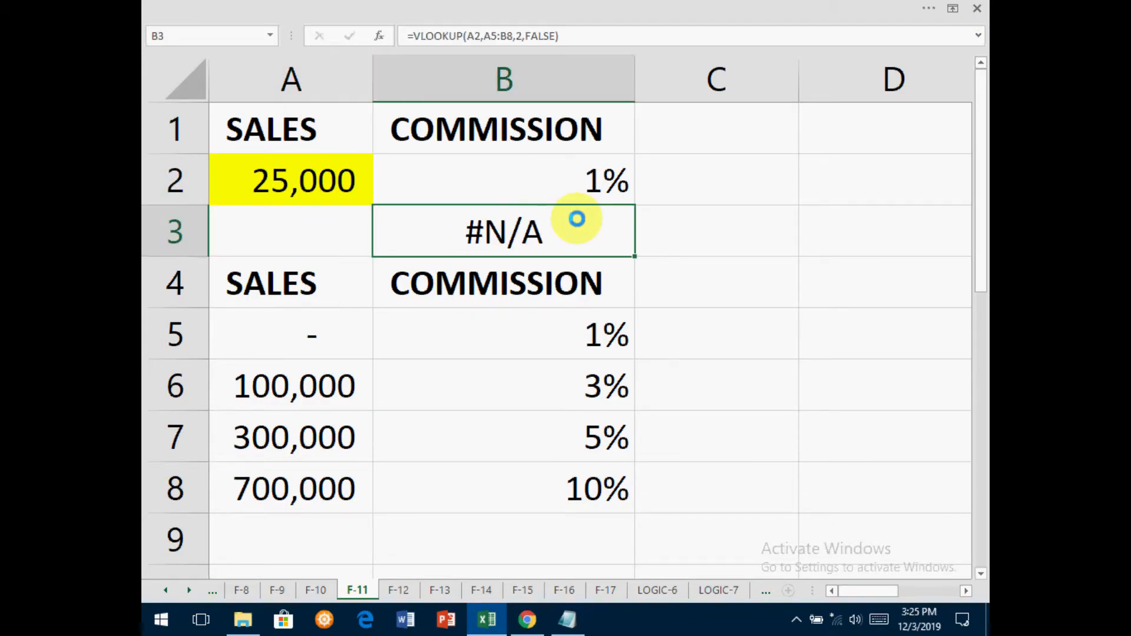
{"action": "left_click_drag", "start_coordinate": [295, 334], "coordinate": [329, 464]}
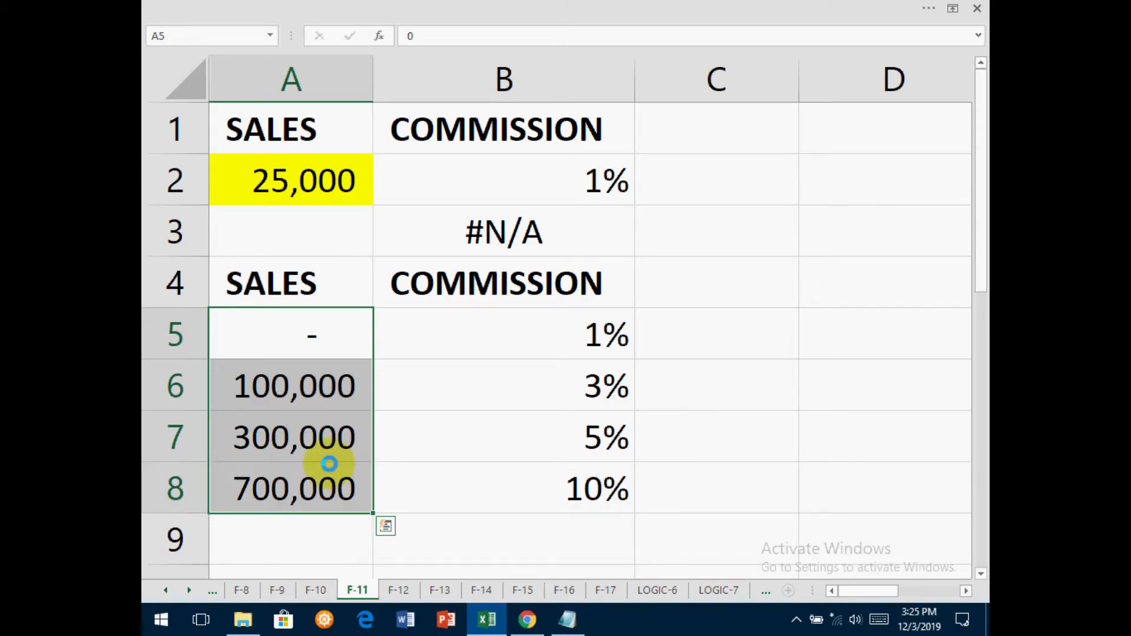
{"action": "left_click", "coordinate": [576, 172]}
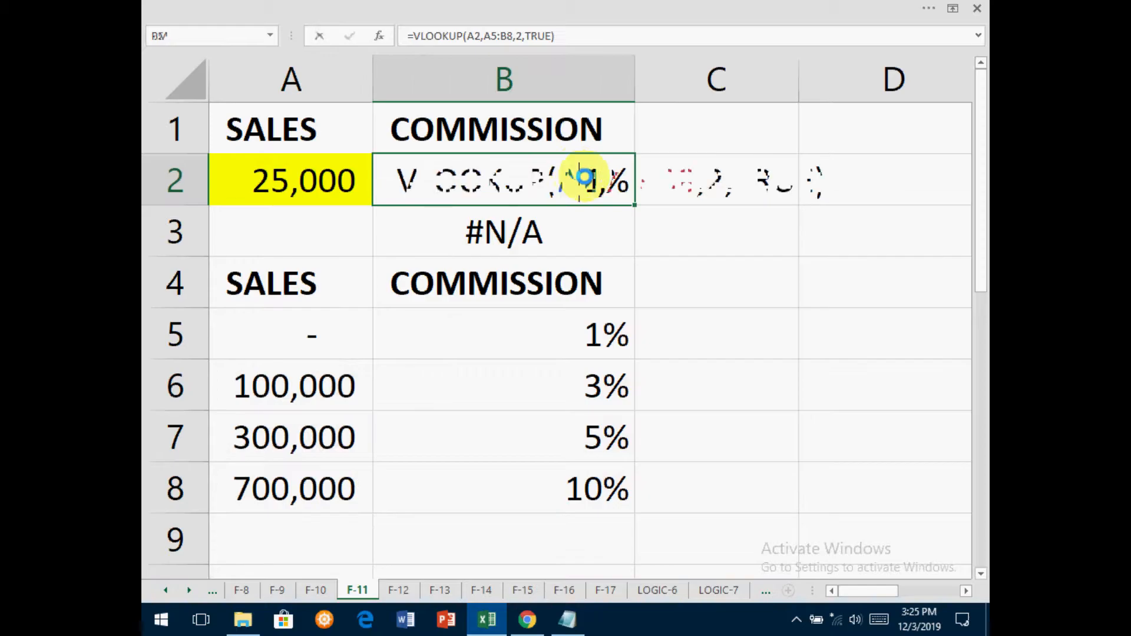
{"action": "double_click", "coordinate": [576, 172]}
{"action": "key", "text": "Escape"}
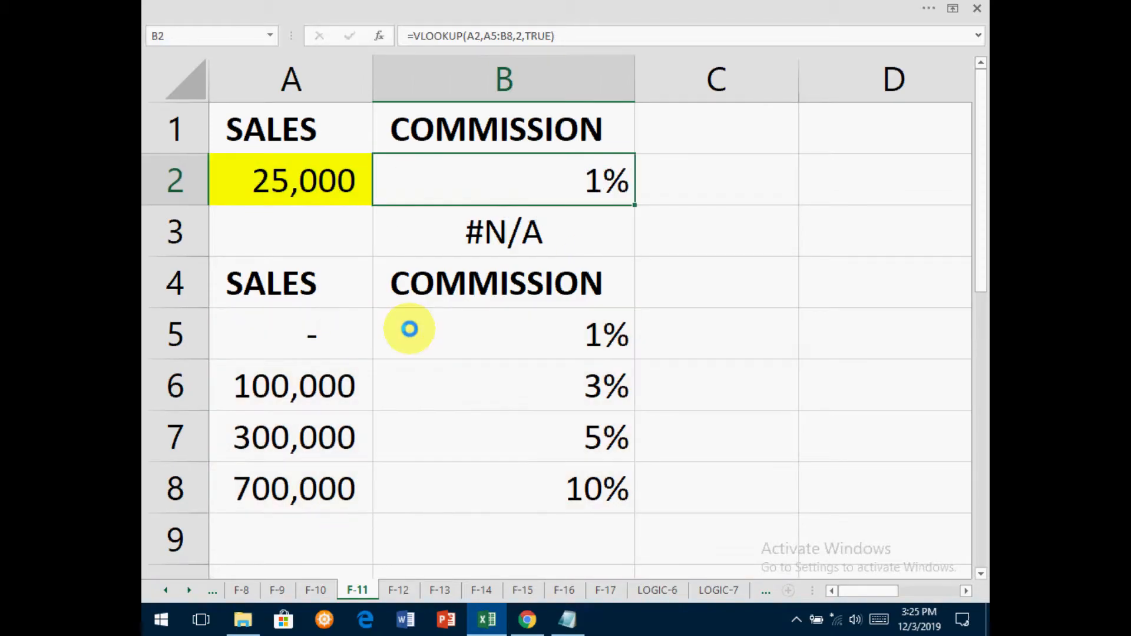
{"action": "left_click_drag", "start_coordinate": [348, 342], "coordinate": [358, 387]}
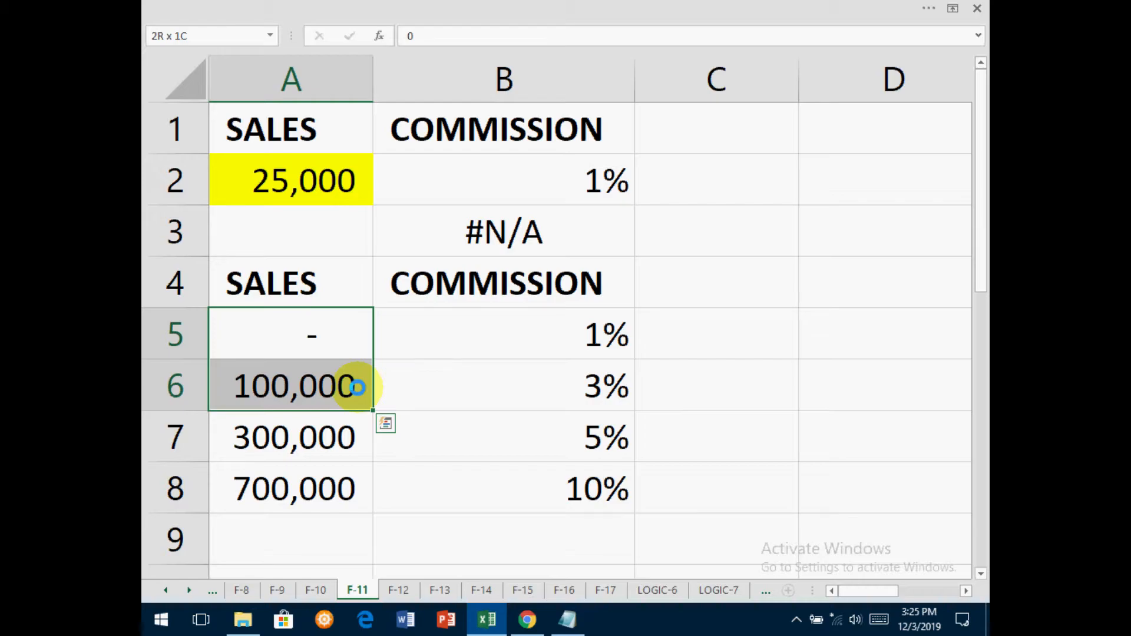
{"action": "left_click_drag", "start_coordinate": [357, 387], "coordinate": [358, 387]}
{"action": "left_click", "coordinate": [540, 332], "text": "ctrl"}
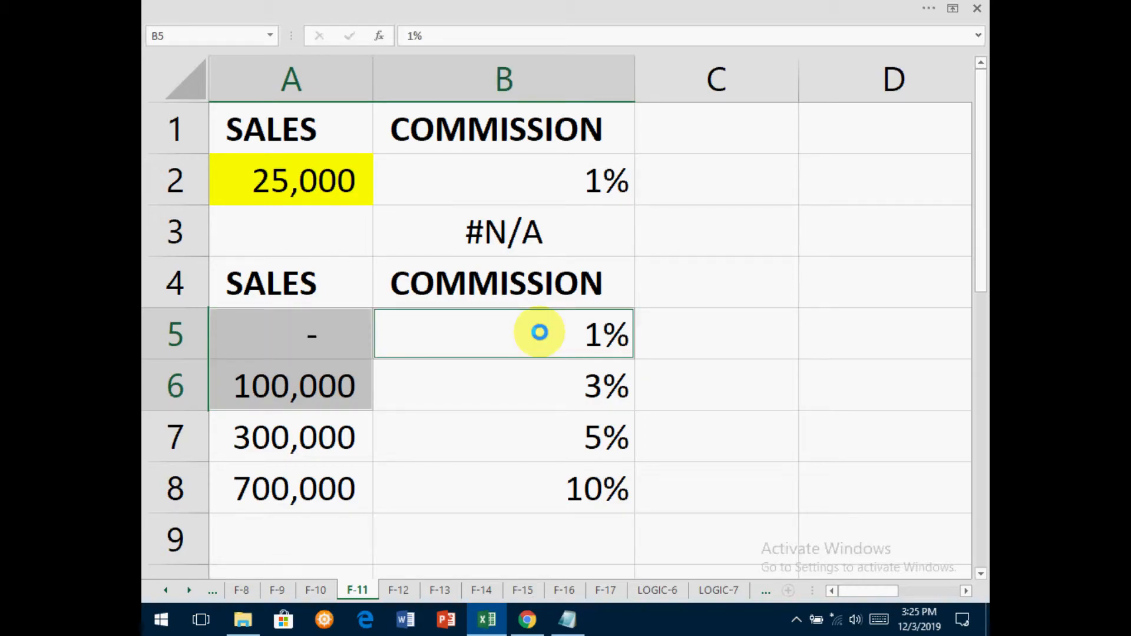
Set the sales value in A2 to 99,999 to test just below the second threshold.
{"action": "left_click", "coordinate": [312, 181]}
{"action": "type", "text": "999"}
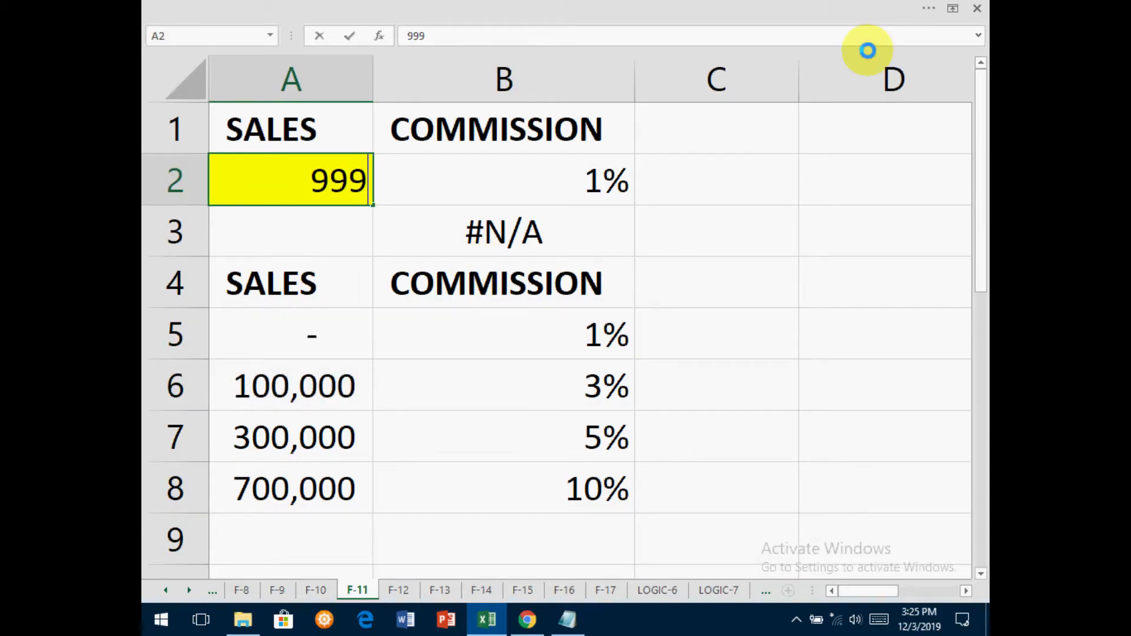
{"action": "type", "text": "99"}
{"action": "key", "text": "Return"}
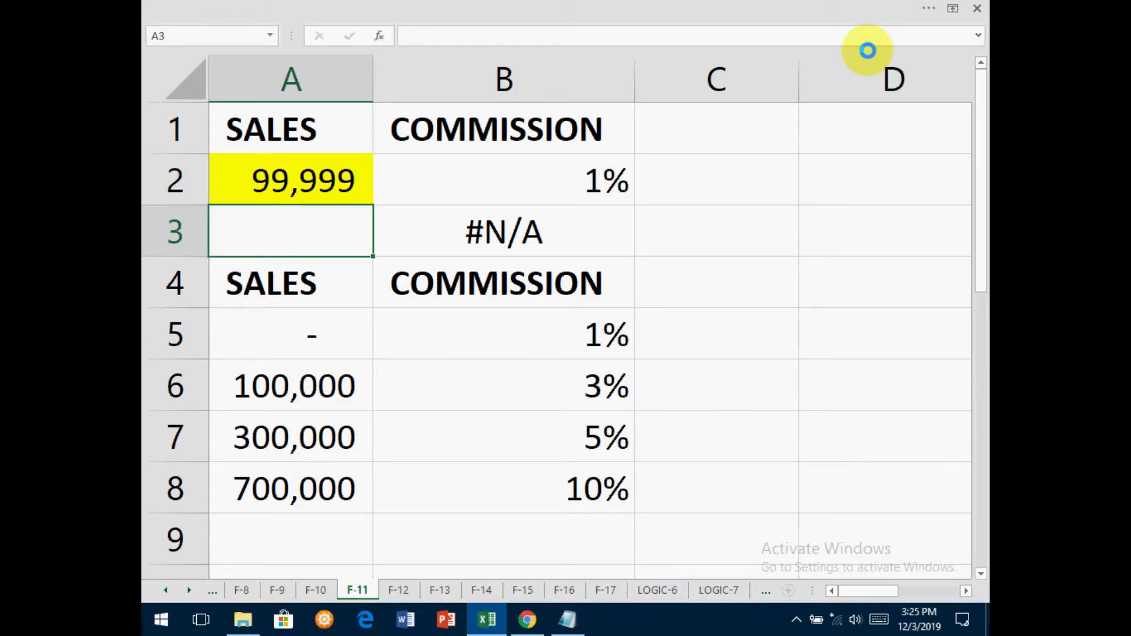
Set the sales value in A2 to 99999.999999 to test even closer to the second threshold.
{"action": "key", "text": "Up"}
{"action": "type", "text": "99999."}
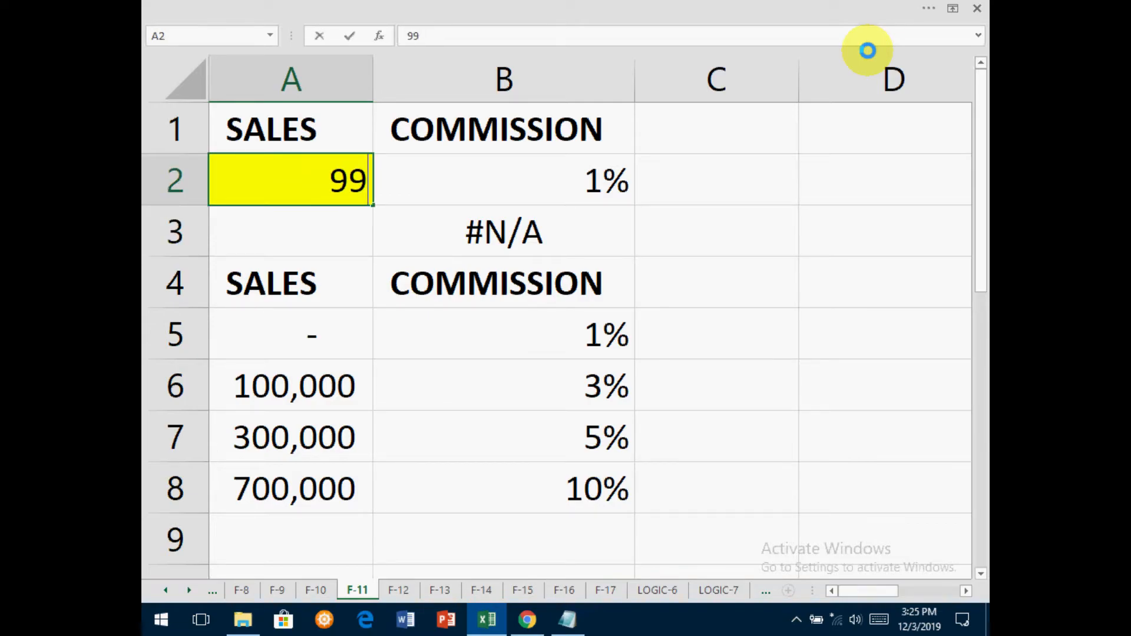
{"action": "type", "text": "999"}
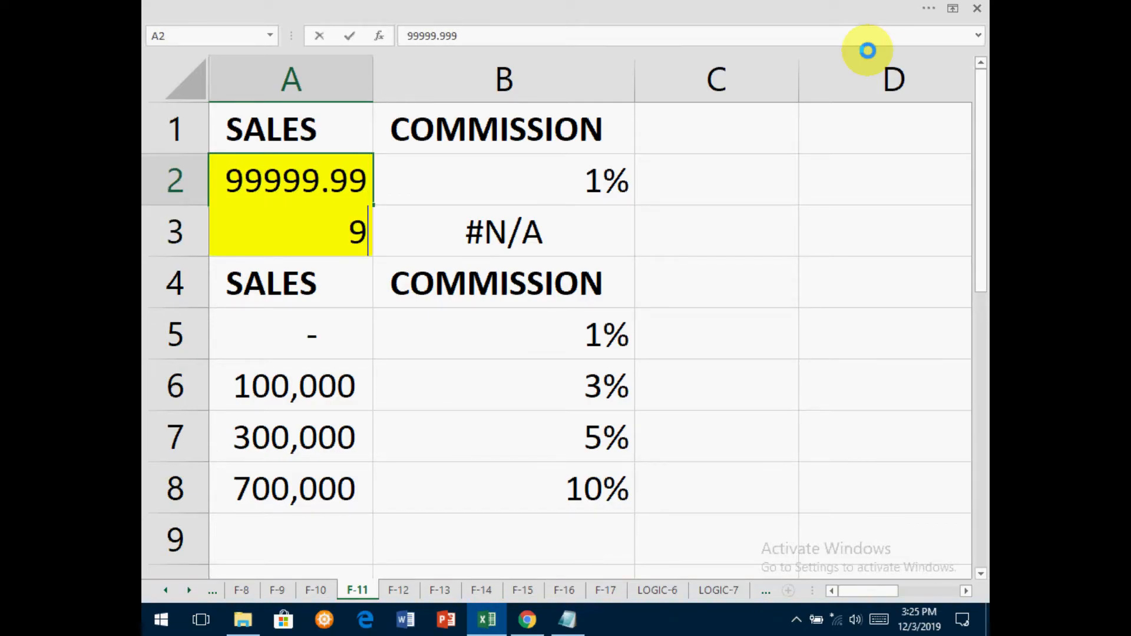
{"action": "type", "text": "999"}
{"action": "key", "text": "Return"}
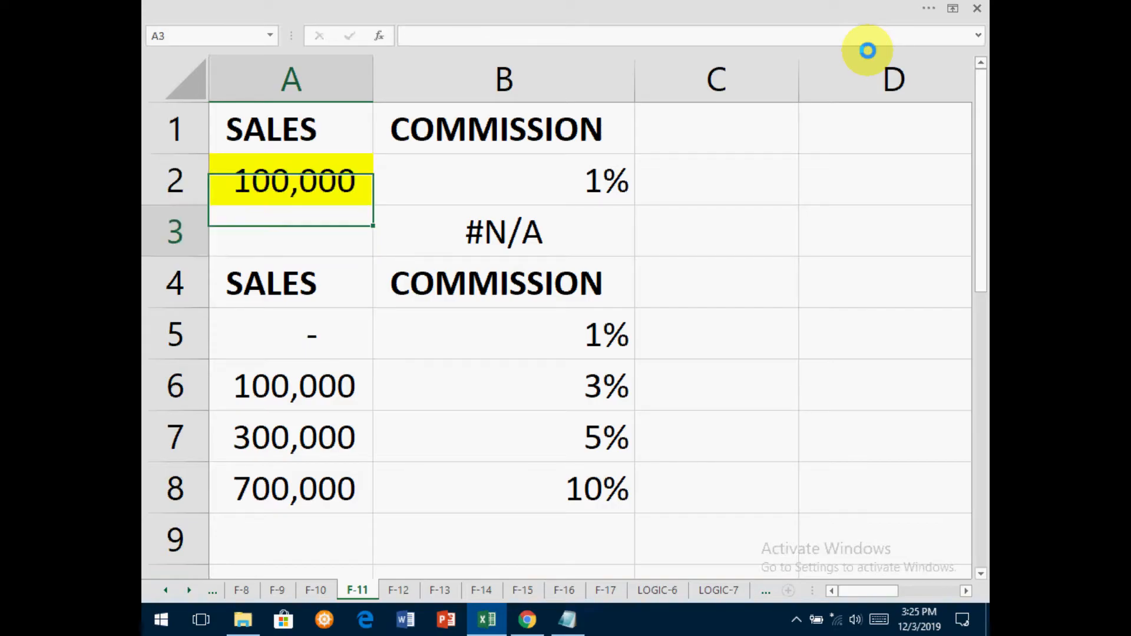
Widen column A and format the sales value in A2 to show seven decimal places.
{"action": "left_click_drag", "start_coordinate": [373, 77], "coordinate": [581, 75]}
{"action": "key", "text": "Up"}
{"action": "left_click", "coordinate": [522, 22]}
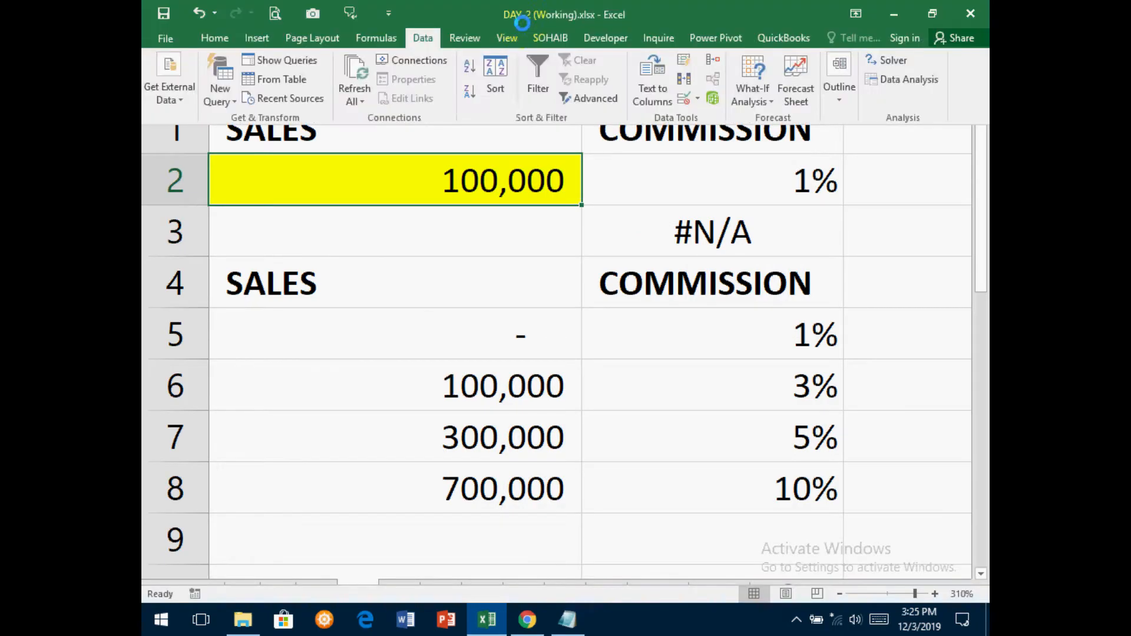
{"action": "left_click", "coordinate": [214, 39]}
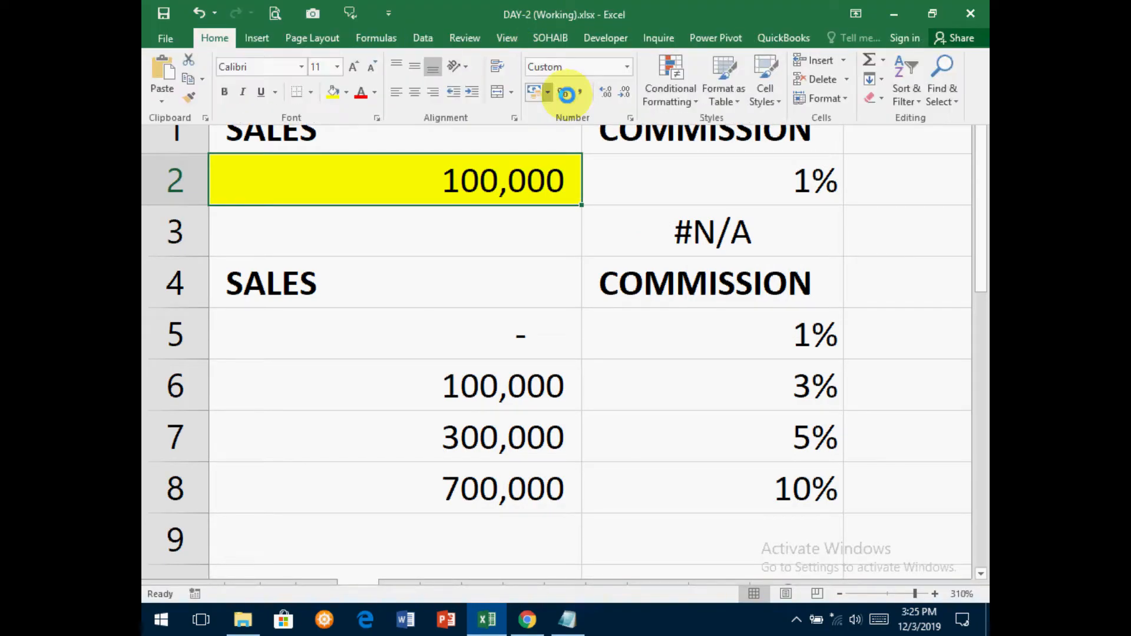
{"action": "left_click", "coordinate": [603, 93]}
{"action": "left_click", "coordinate": [602, 93]}
{"action": "left_click", "coordinate": [602, 92]}
{"action": "left_click", "coordinate": [602, 93]}
{"action": "left_click", "coordinate": [602, 92]}
{"action": "left_click", "coordinate": [602, 92]}
{"action": "left_click", "coordinate": [602, 93]}
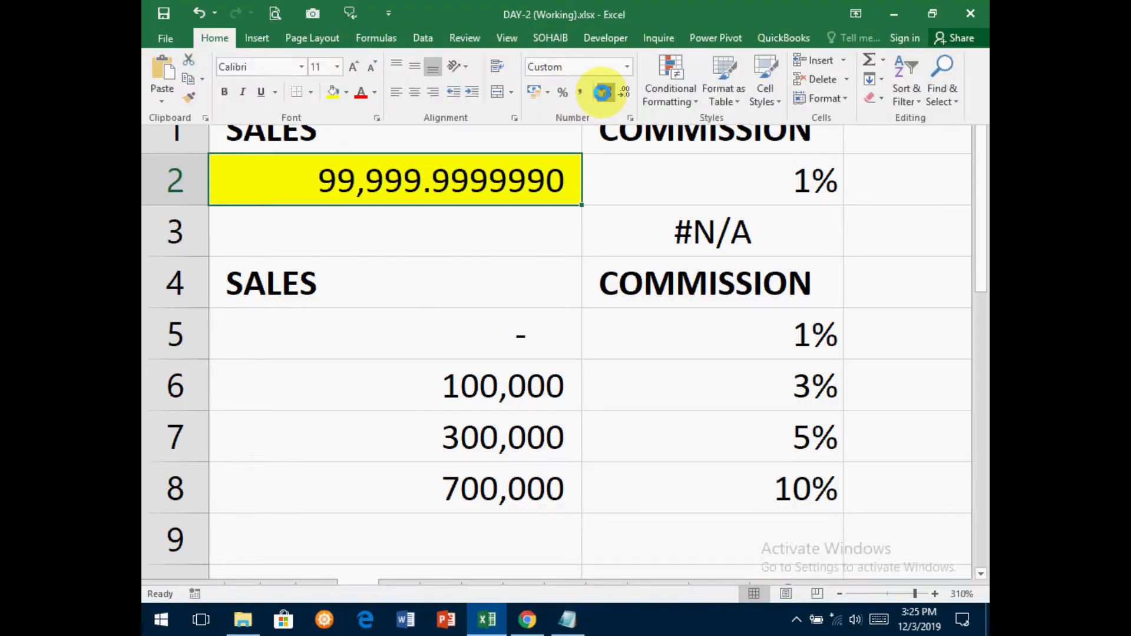
{"action": "left_click", "coordinate": [566, 235]}
{"action": "left_click", "coordinate": [697, 190]}
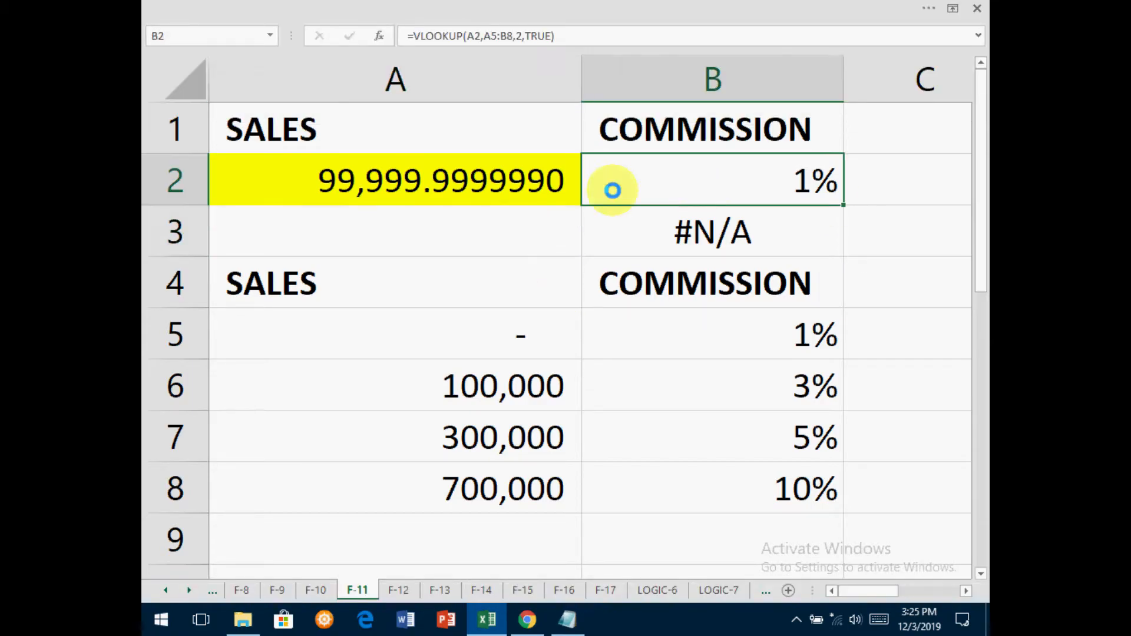
Set the sales value in A2 to 100000 to match the second threshold exactly.
{"action": "key", "text": "Left"}
{"action": "type", "text": "10000"}
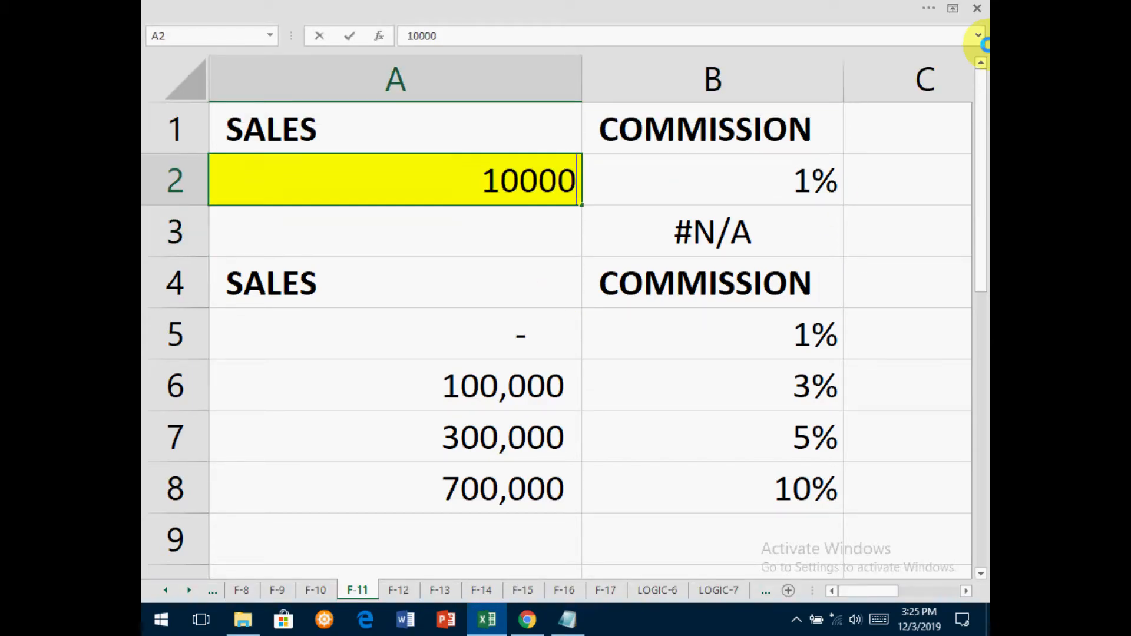
{"action": "type", "text": "0"}
{"action": "key", "text": "Return"}
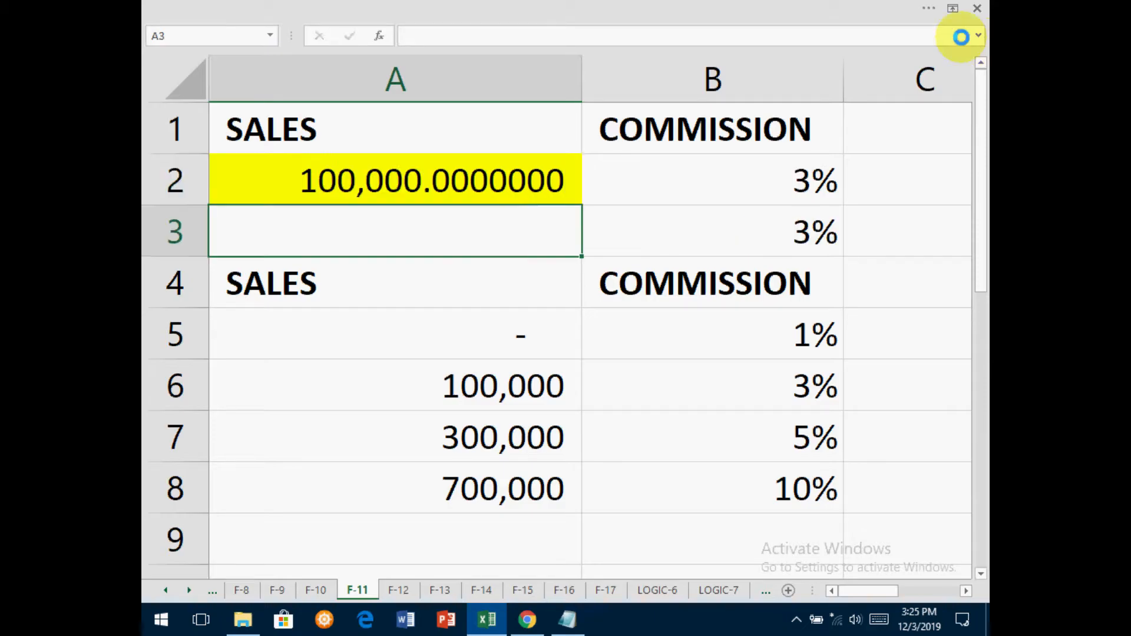
Compare the exact-match formula in B3 with the approximate-match formula in B2 and their results.
{"action": "key", "text": "Right"}
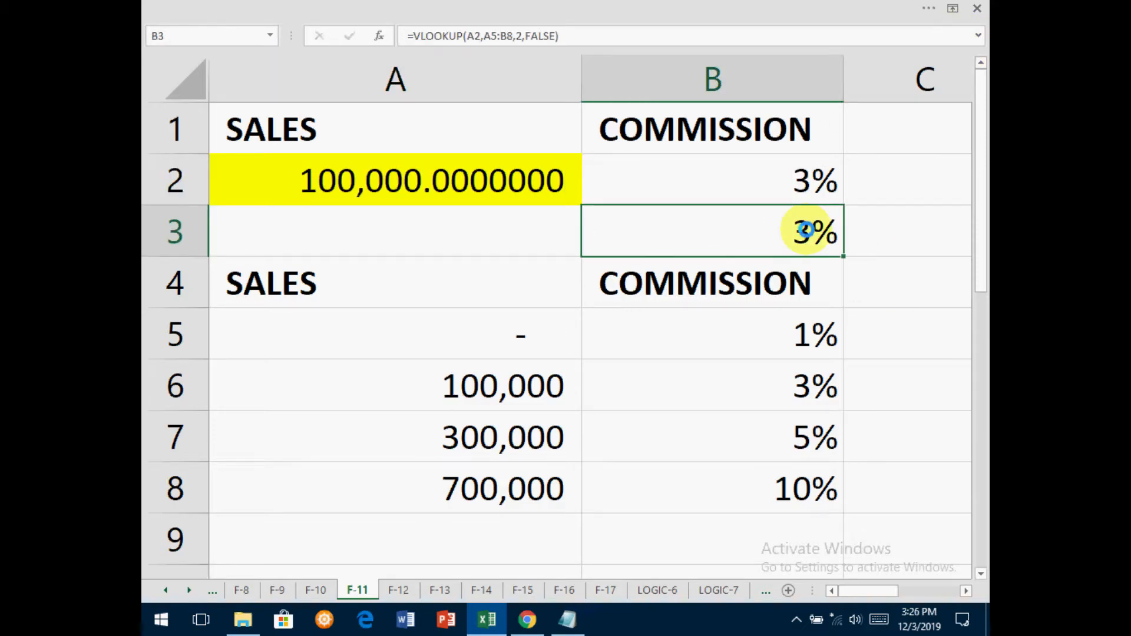
{"action": "double_click", "coordinate": [806, 230]}
{"action": "key", "text": "Escape"}
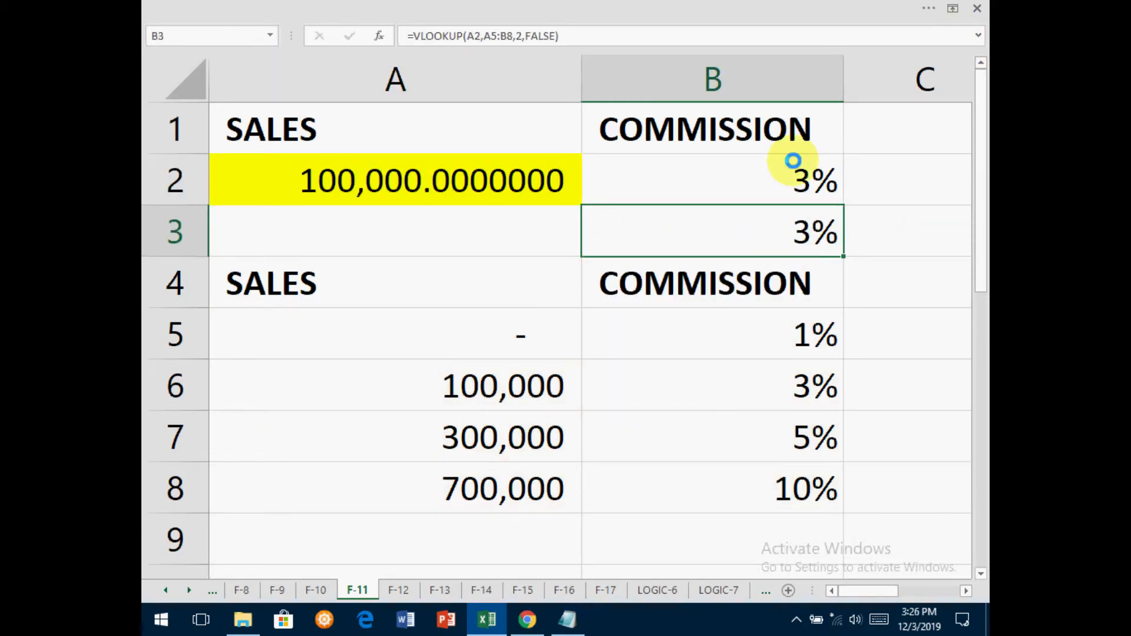
{"action": "left_click", "coordinate": [790, 157]}
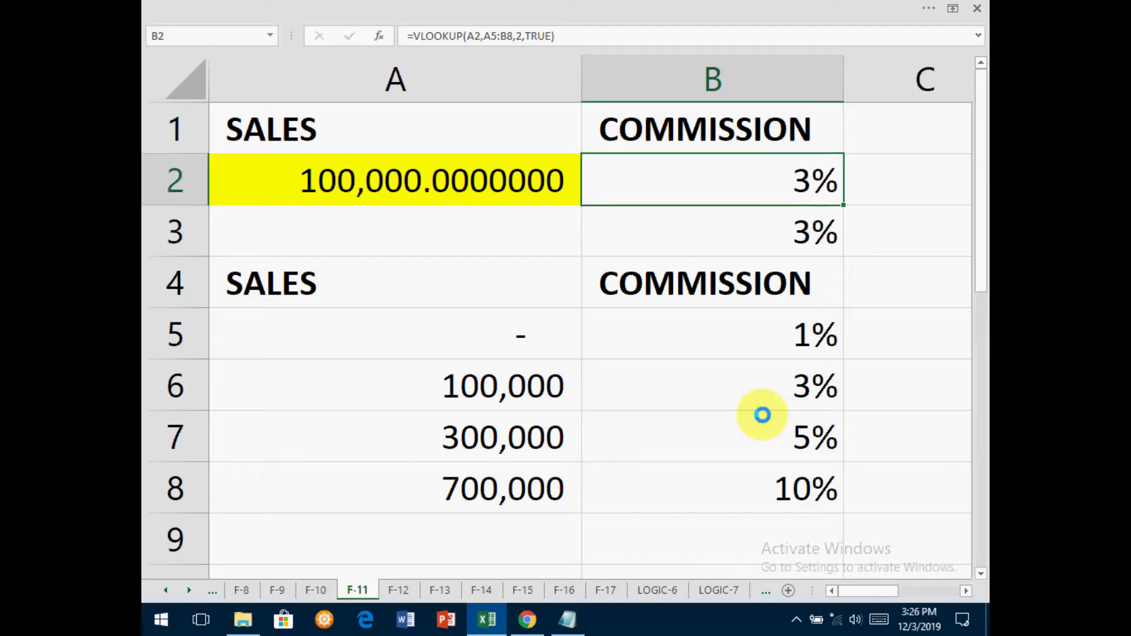
{"action": "left_click", "coordinate": [774, 223]}
Reduce the number format of the sales value in A2 to no decimal places.
{"action": "left_click", "coordinate": [553, 183]}
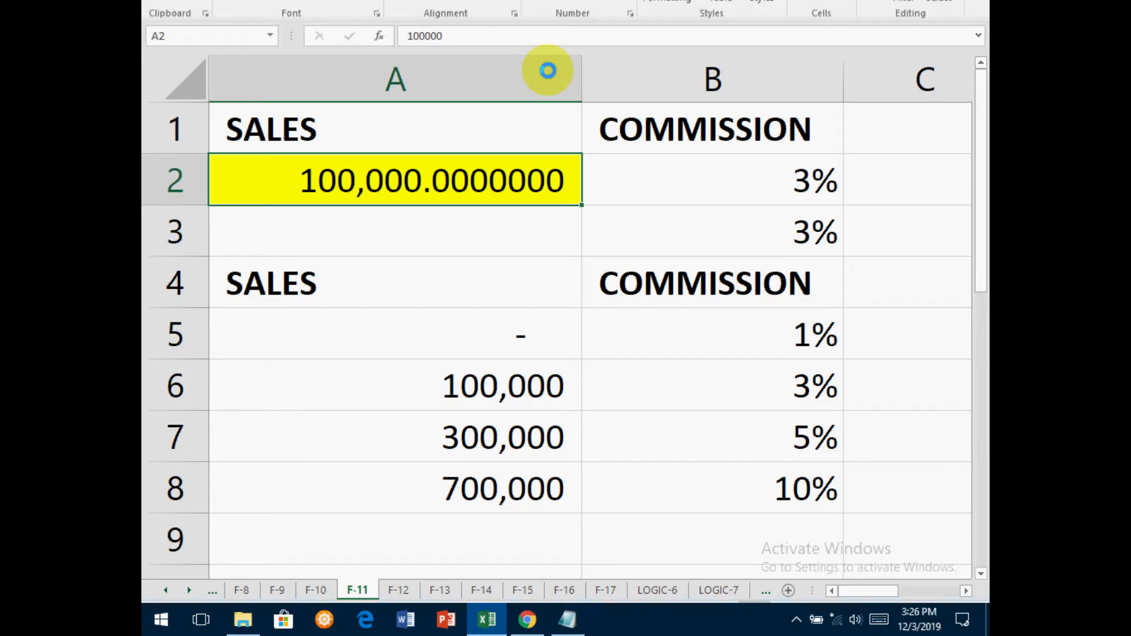
{"action": "left_click", "coordinate": [628, 91]}
{"action": "double_click", "coordinate": [628, 90]}
Set the sales value in A2 to 120,000 and check its approximate-match commission in B2.
{"action": "left_click", "coordinate": [548, 190]}
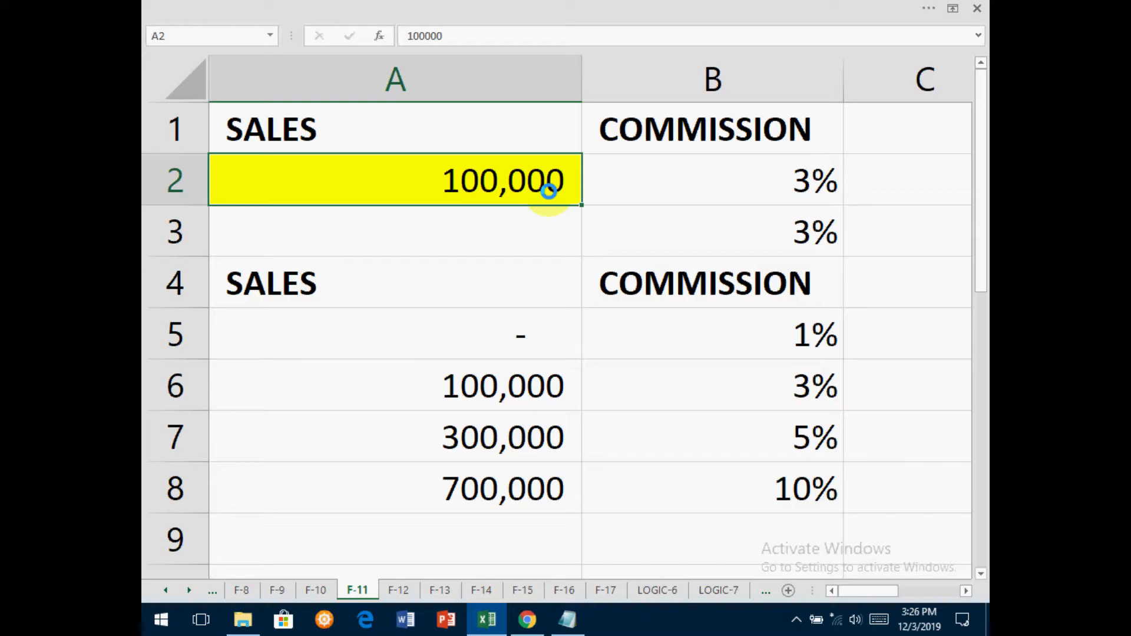
{"action": "type", "text": "12"}
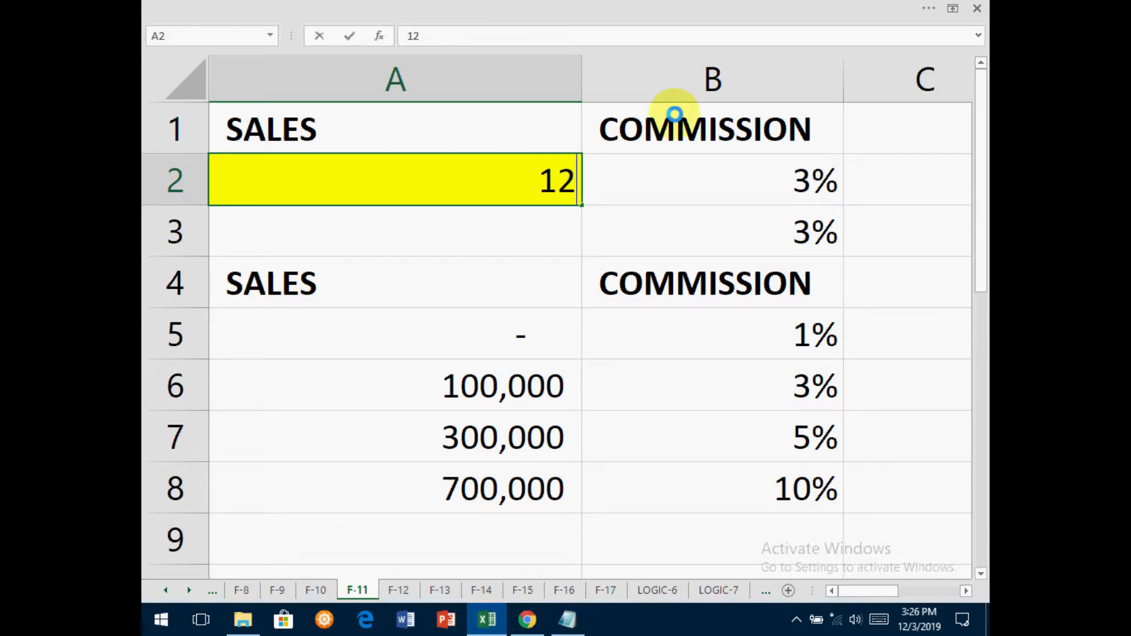
{"action": "type", "text": "0,000"}
{"action": "key", "text": "Return"}
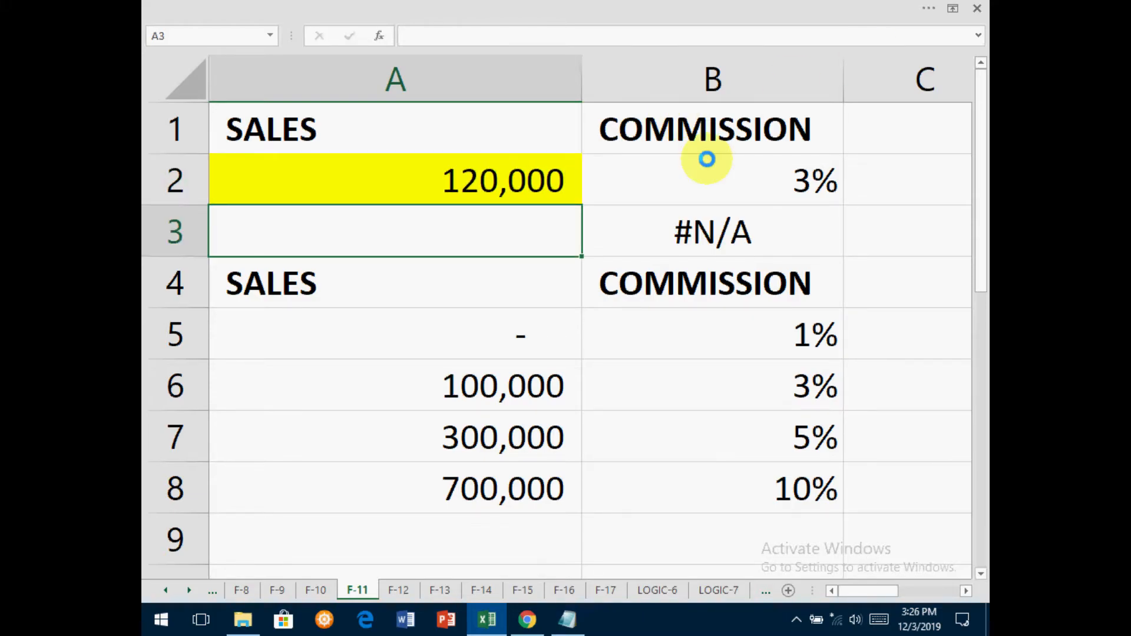
{"action": "key", "text": "Right"}
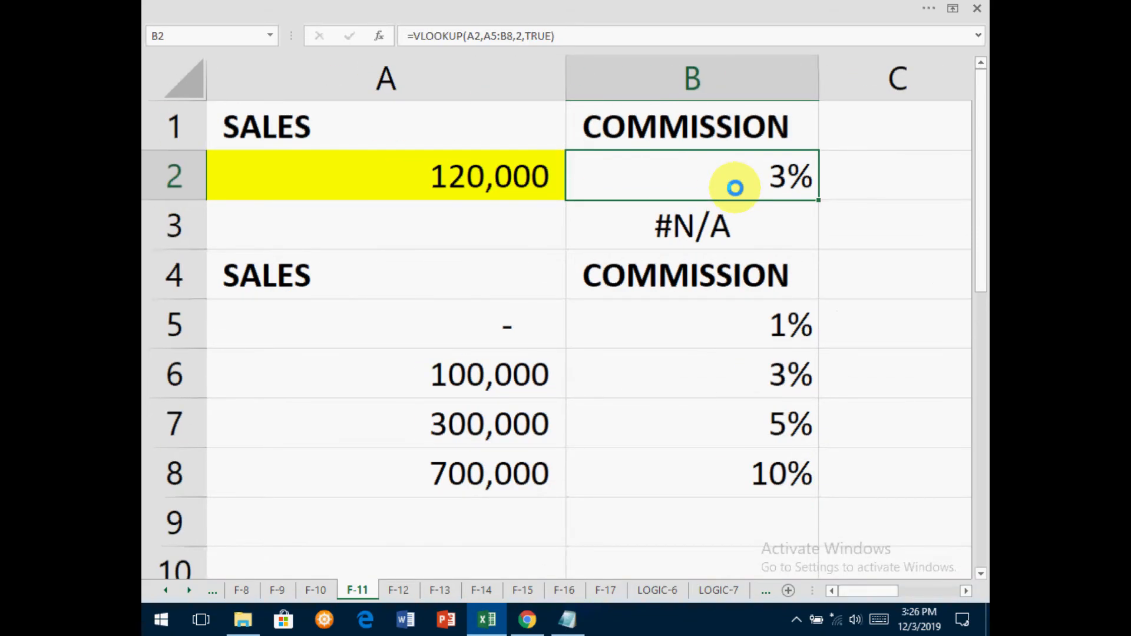
{"action": "scroll", "coordinate": [417, 170], "scroll_direction": "down", "scroll_amount": 2}
{"action": "left_click", "coordinate": [417, 168]}
{"action": "scroll", "coordinate": [418, 168], "scroll_direction": "up", "scroll_amount": 2}
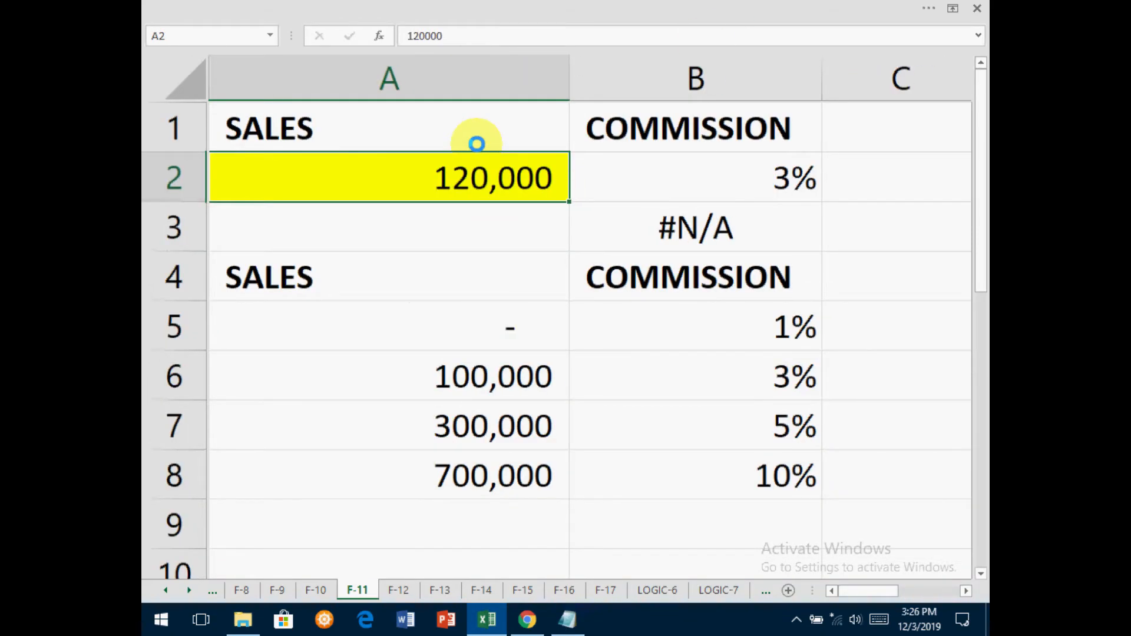
Test the approximate-match commission in B2 with sales values of 900,000 and 500,000 in A2.
{"action": "type", "text": "900000"}
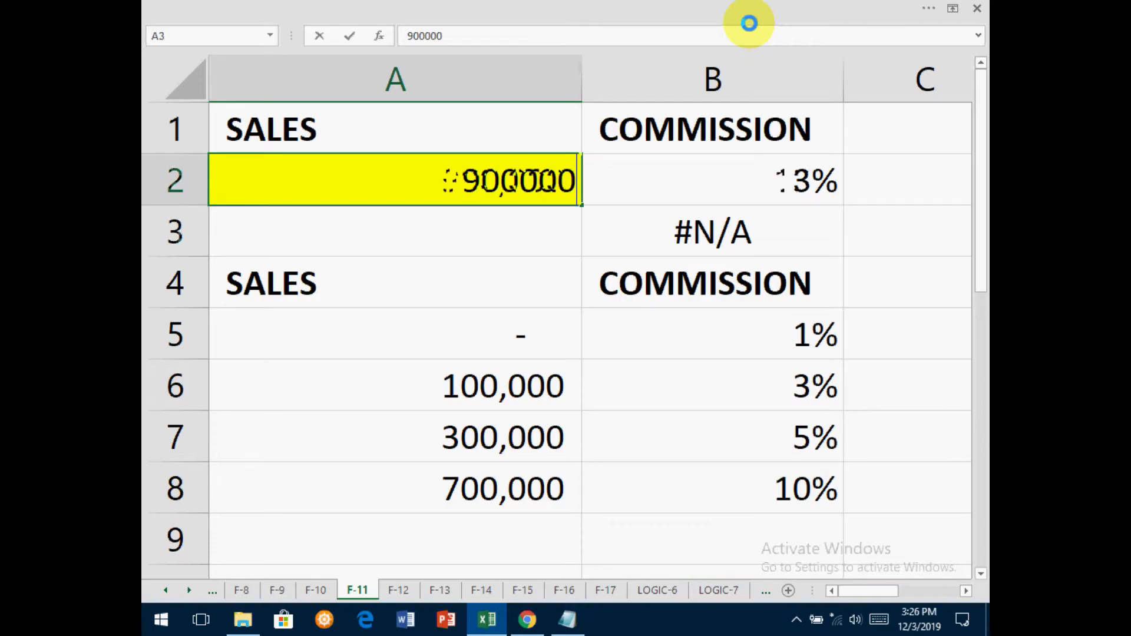
{"action": "key", "text": "Return"}
{"action": "left_click", "coordinate": [595, 172]}
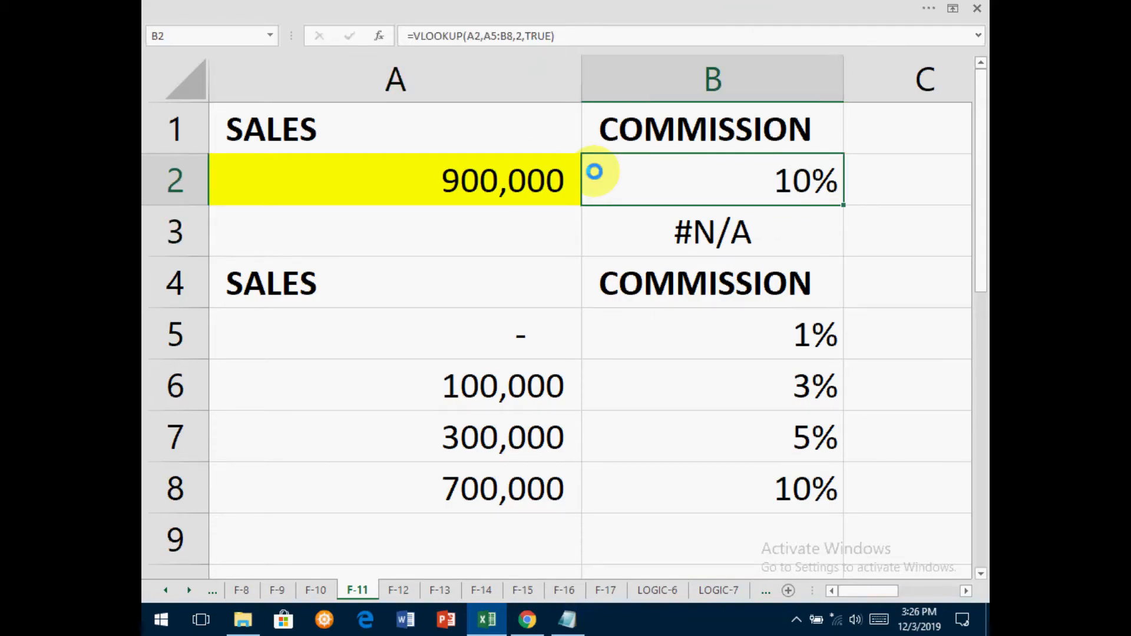
{"action": "key", "text": "Left"}
{"action": "type", "text": "500,0"}
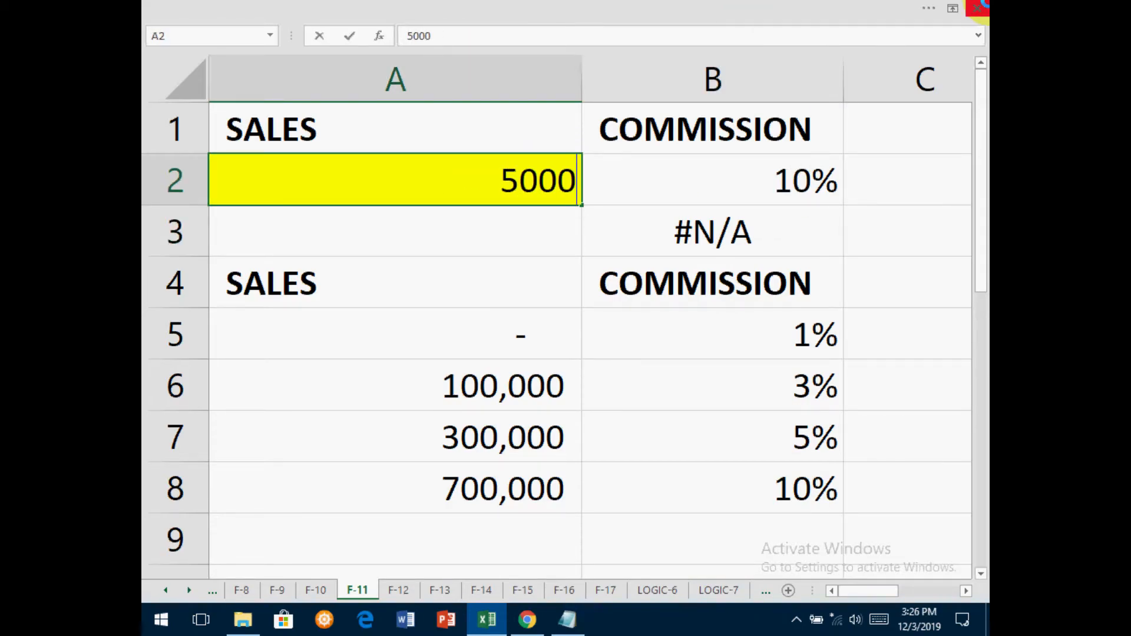
{"action": "type", "text": "00"}
{"action": "key", "text": "Return"}
{"action": "left_click", "coordinate": [770, 177]}
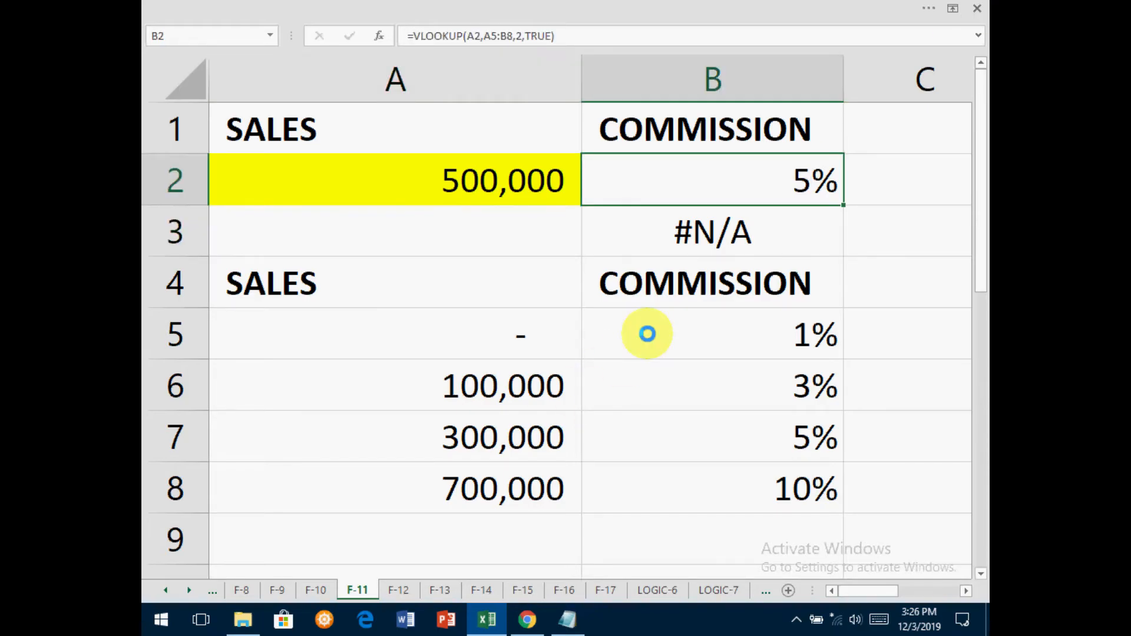
Examine the sales thresholds in A5:A8 alongside their commission rates in column B.
{"action": "double_click", "coordinate": [538, 436]}
{"action": "key", "text": "Escape"}
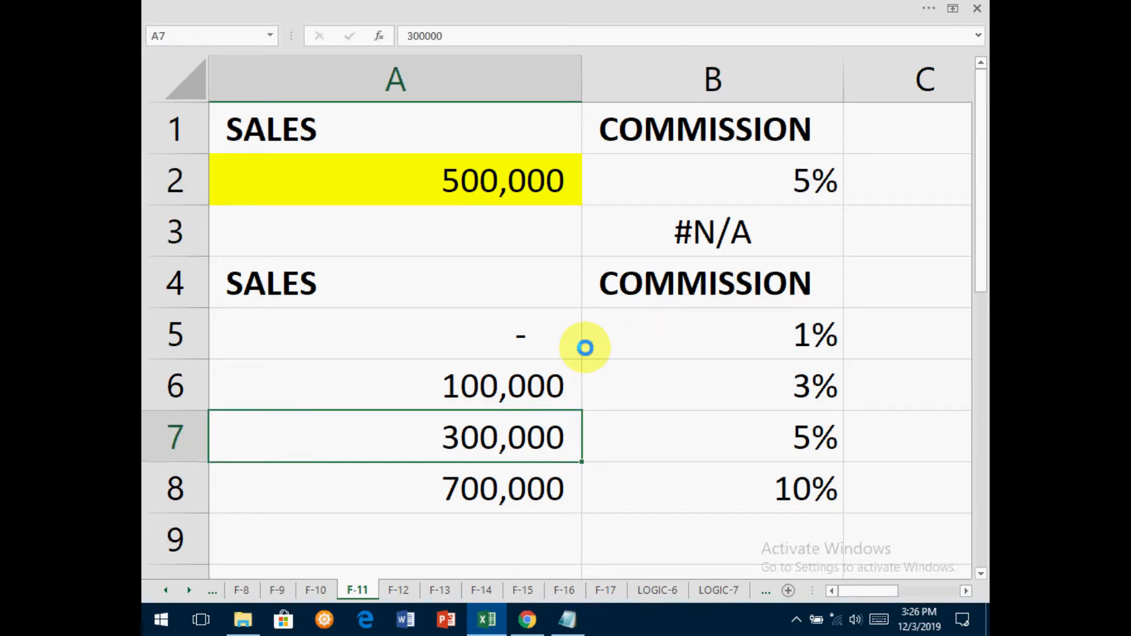
{"action": "scroll", "coordinate": [518, 331], "scroll_direction": "down", "scroll_amount": 1}
{"action": "left_click_drag", "start_coordinate": [517, 327], "coordinate": [498, 339]}
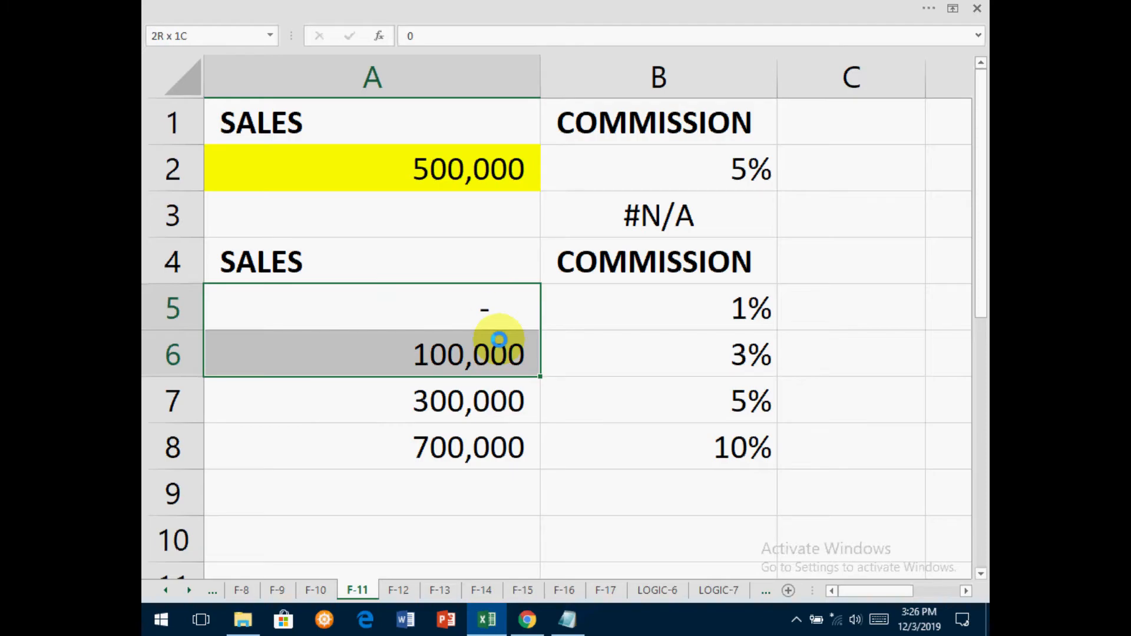
{"action": "left_click", "coordinate": [622, 310], "text": "ctrl"}
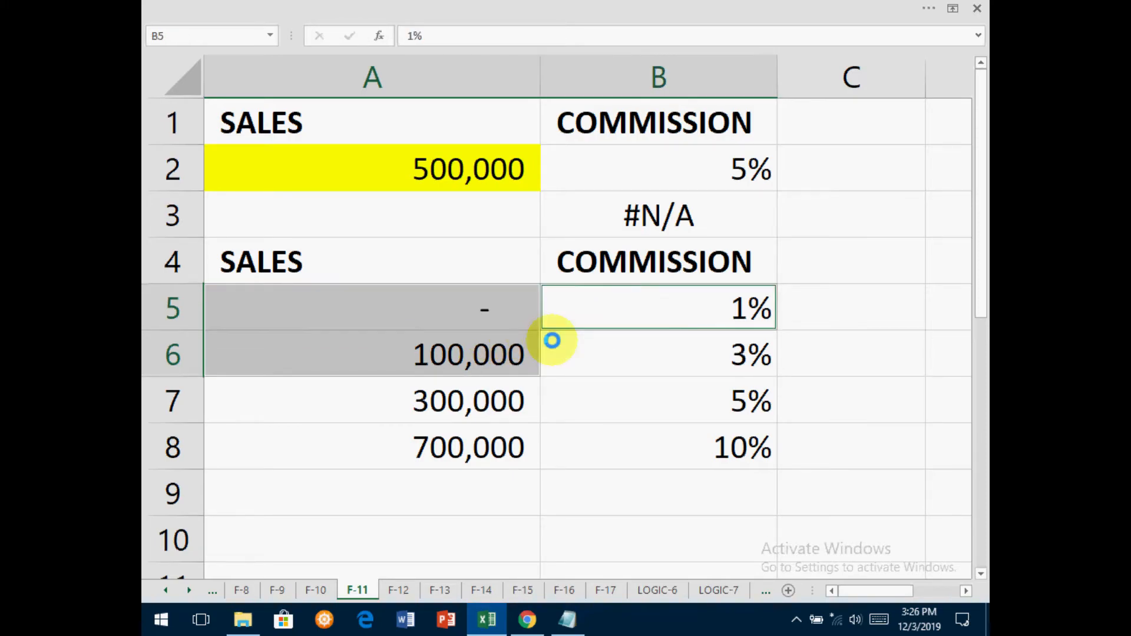
{"action": "left_click_drag", "start_coordinate": [518, 352], "coordinate": [505, 519]}
{"action": "left_click", "coordinate": [625, 403], "text": "ctrl"}
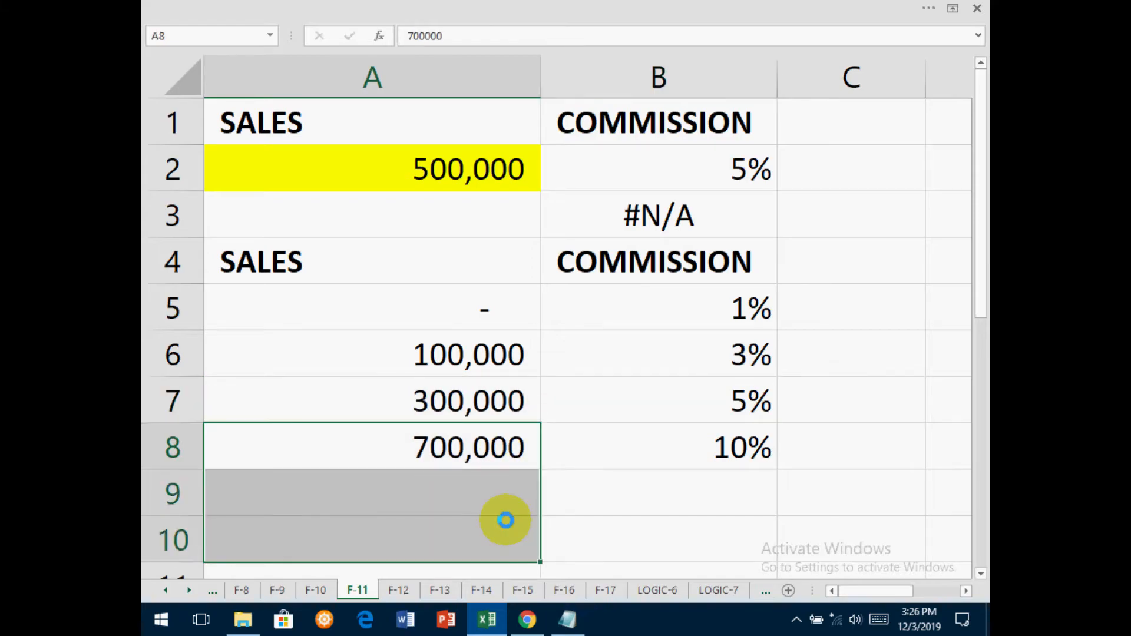
{"action": "left_click", "coordinate": [693, 464]}
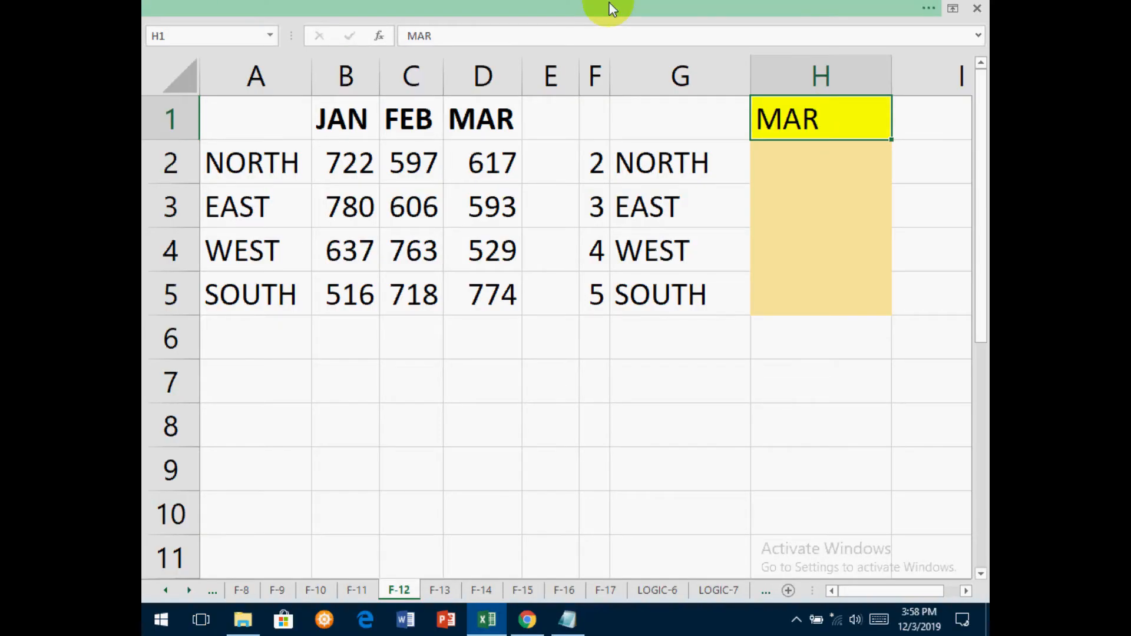
Add list data validation to the month cell H1, using the month headers =$B$1:$D$1 as the source.
{"action": "left_click", "coordinate": [613, 9]}
{"action": "left_click", "coordinate": [424, 38]}
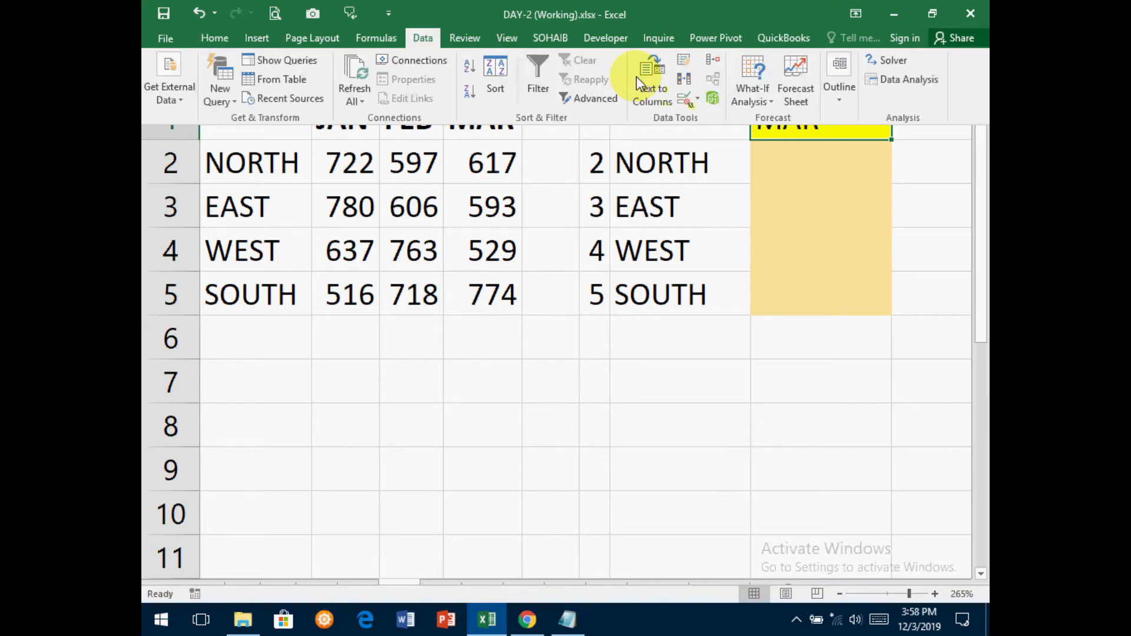
{"action": "left_click", "coordinate": [686, 98]}
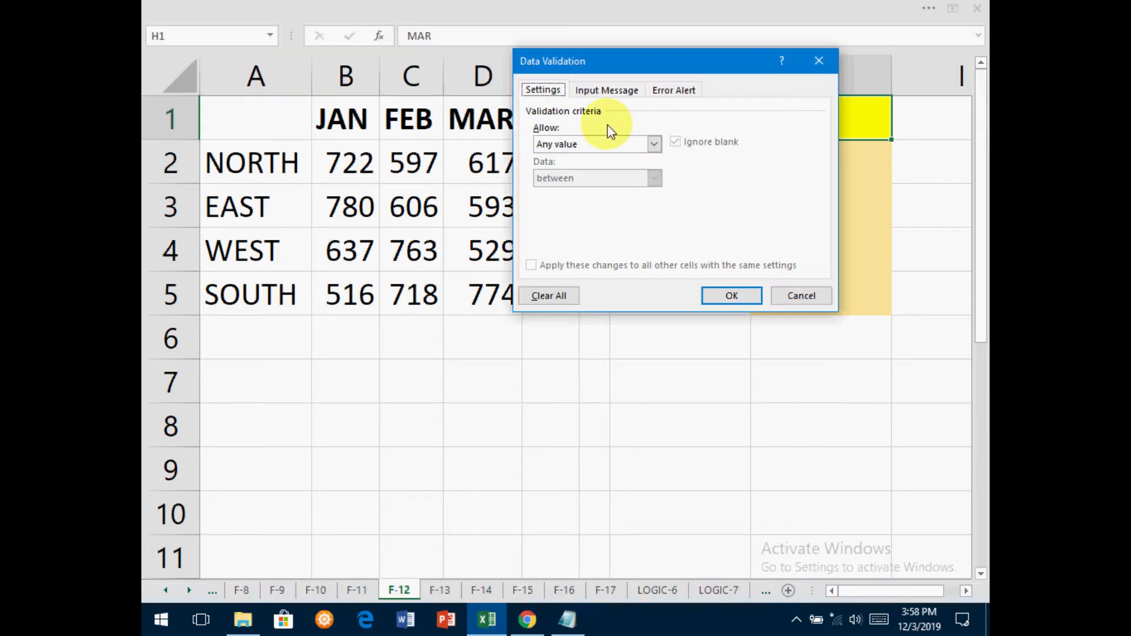
{"action": "left_click", "coordinate": [604, 143]}
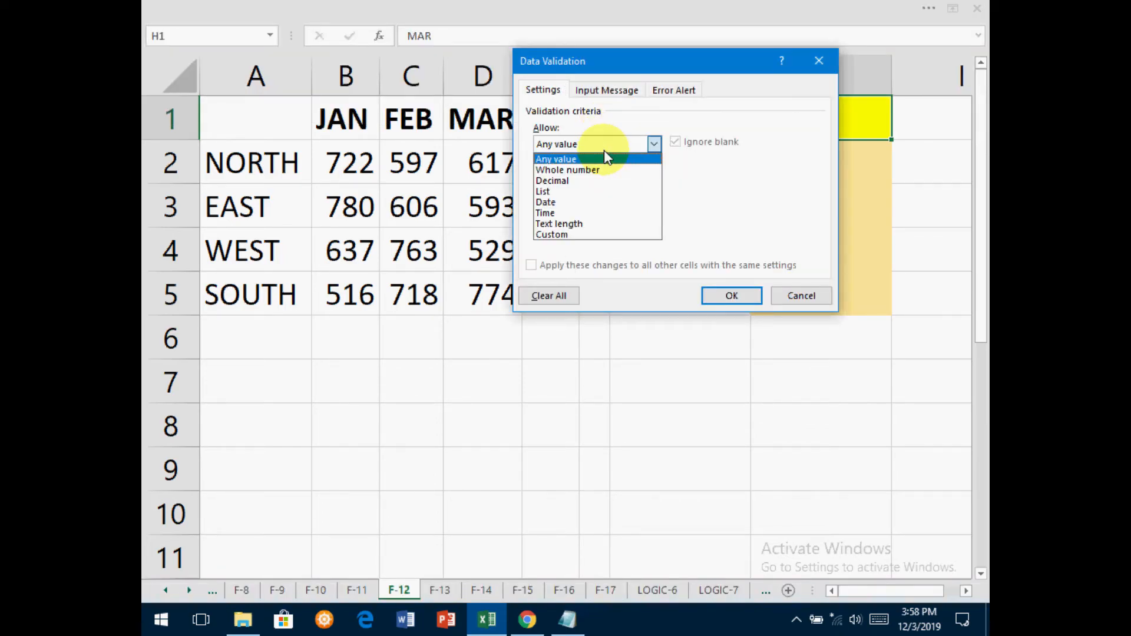
{"action": "left_click", "coordinate": [601, 192]}
{"action": "left_click_drag", "start_coordinate": [651, 66], "coordinate": [640, 199]}
{"action": "left_click", "coordinate": [578, 342]}
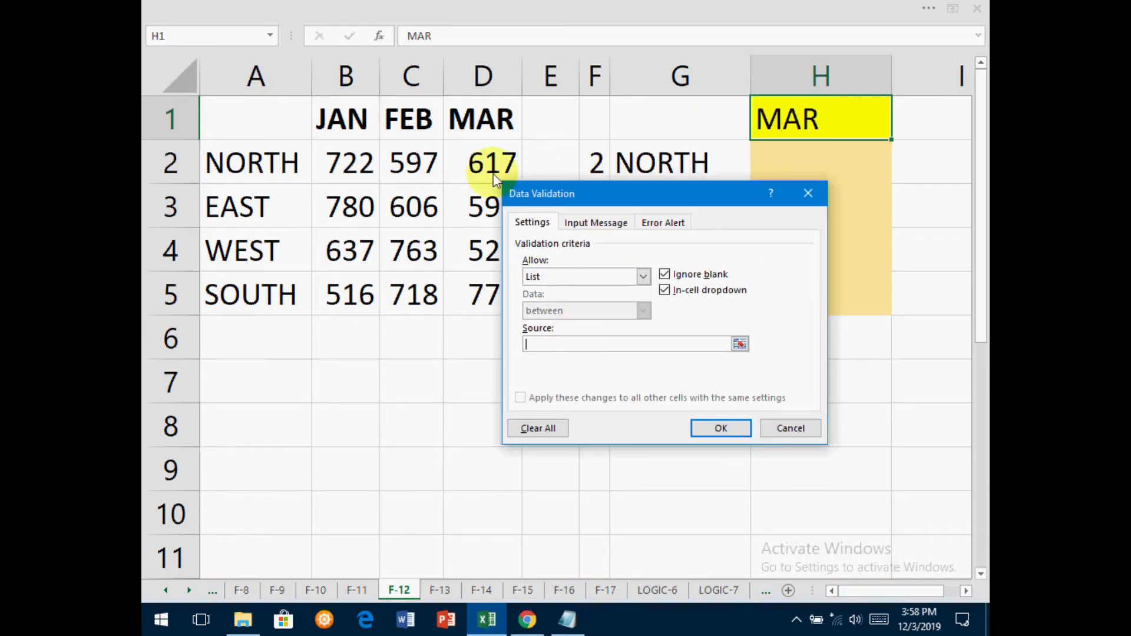
{"action": "left_click", "coordinate": [354, 125]}
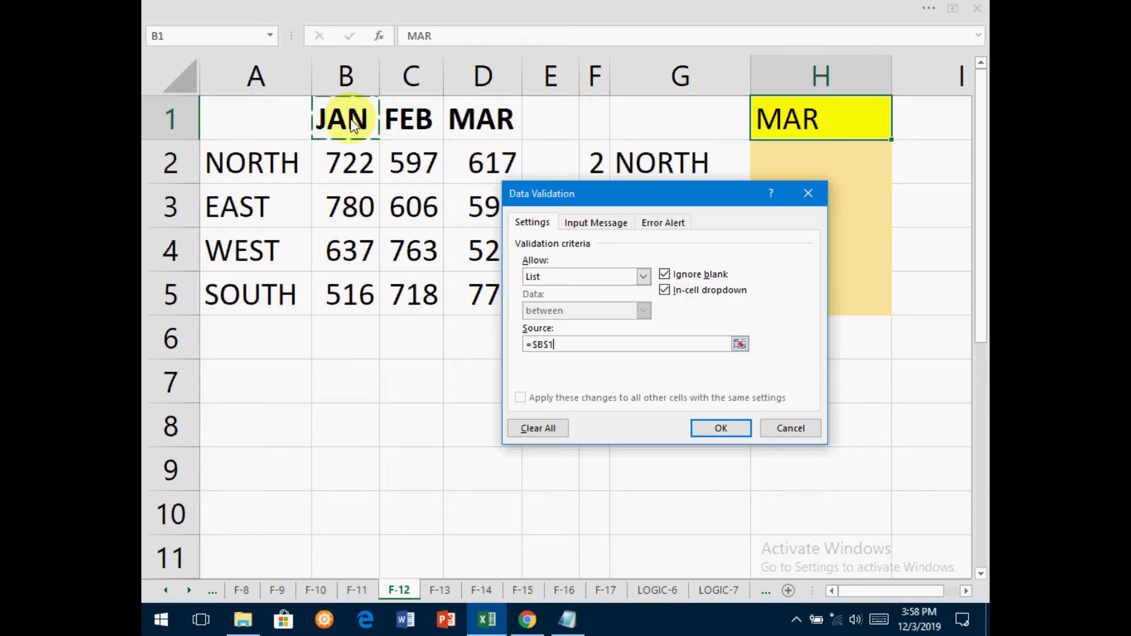
{"action": "left_click_drag", "start_coordinate": [353, 126], "coordinate": [494, 126]}
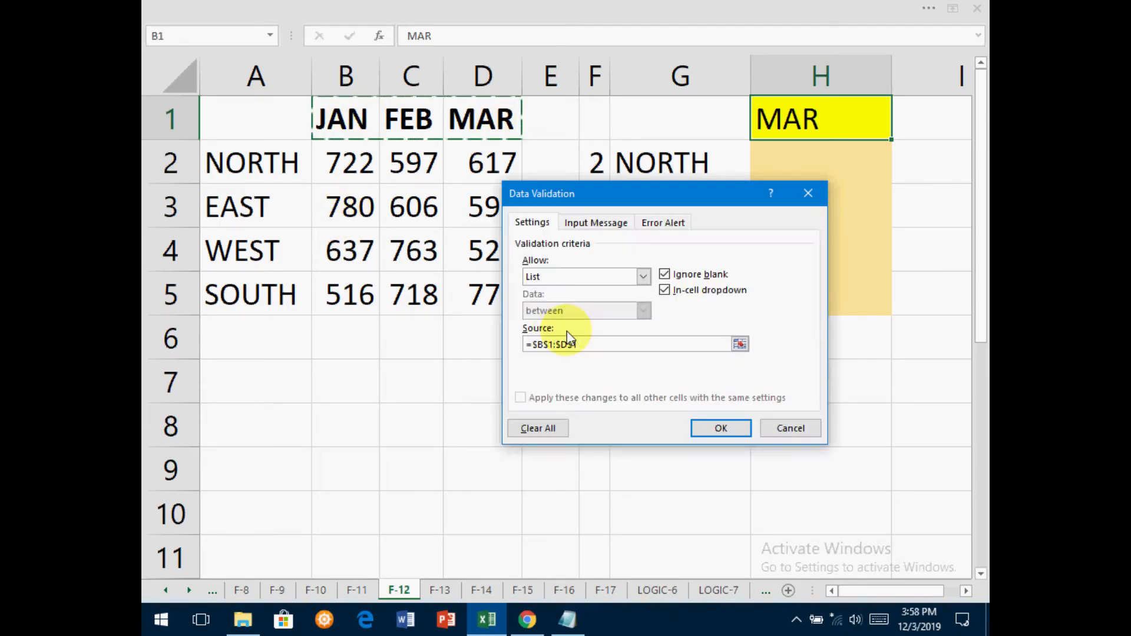
{"action": "left_click_drag", "start_coordinate": [579, 341], "coordinate": [526, 346]}
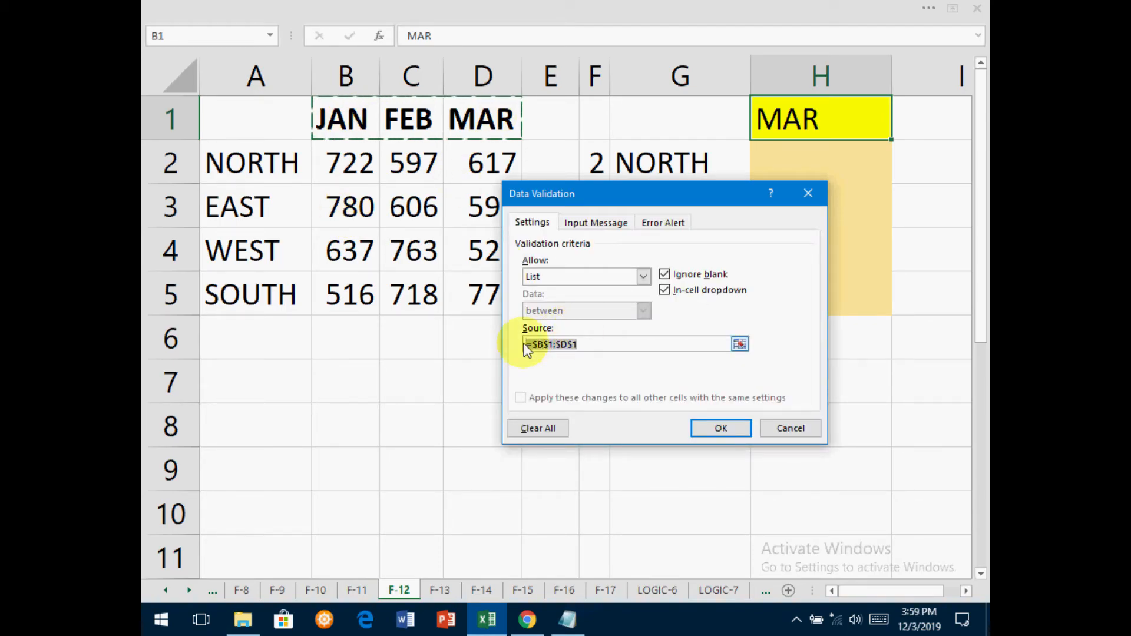
{"action": "left_click", "coordinate": [723, 427]}
Try the list entries JAN and FEB in H1, and finish with MAR selected.
{"action": "left_click", "coordinate": [898, 131]}
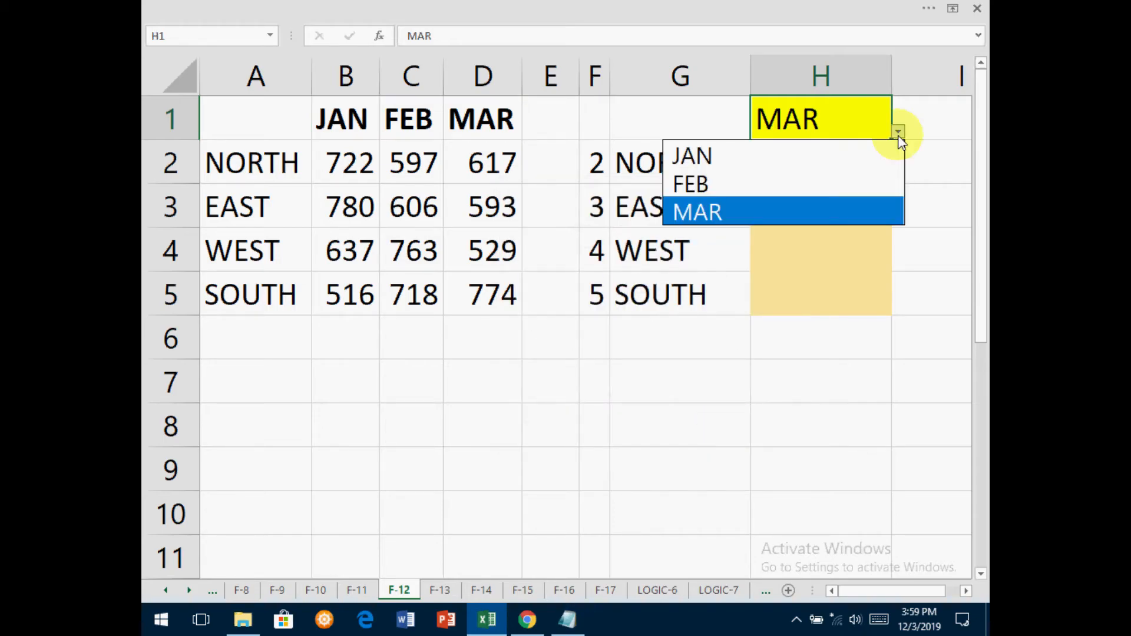
{"action": "left_click", "coordinate": [868, 151]}
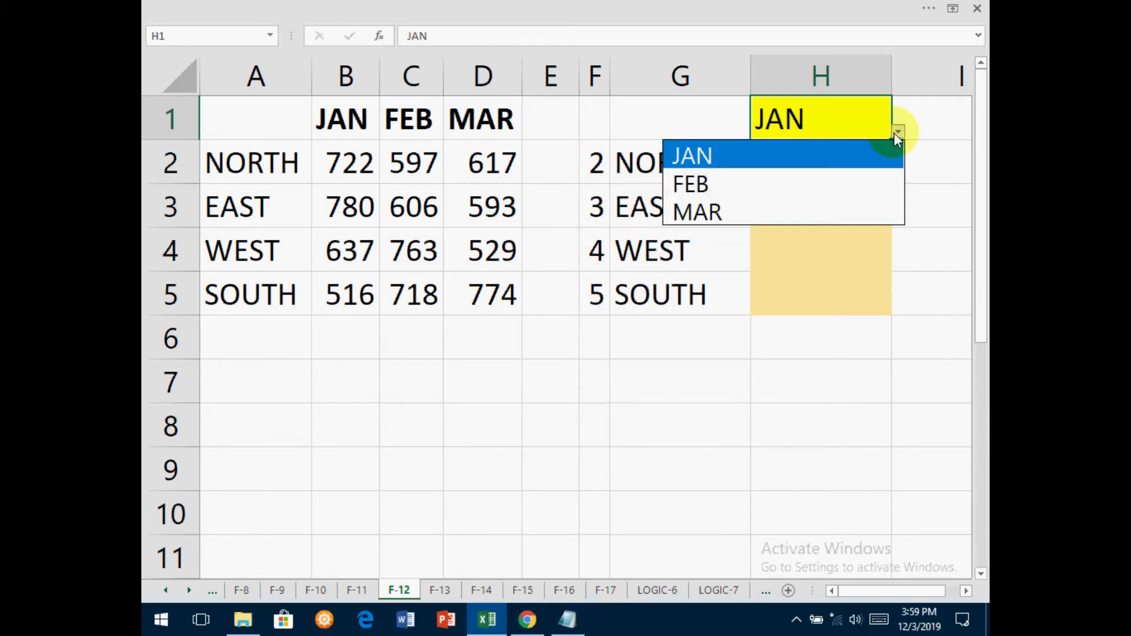
{"action": "left_click", "coordinate": [893, 179]}
{"action": "left_click", "coordinate": [898, 132]}
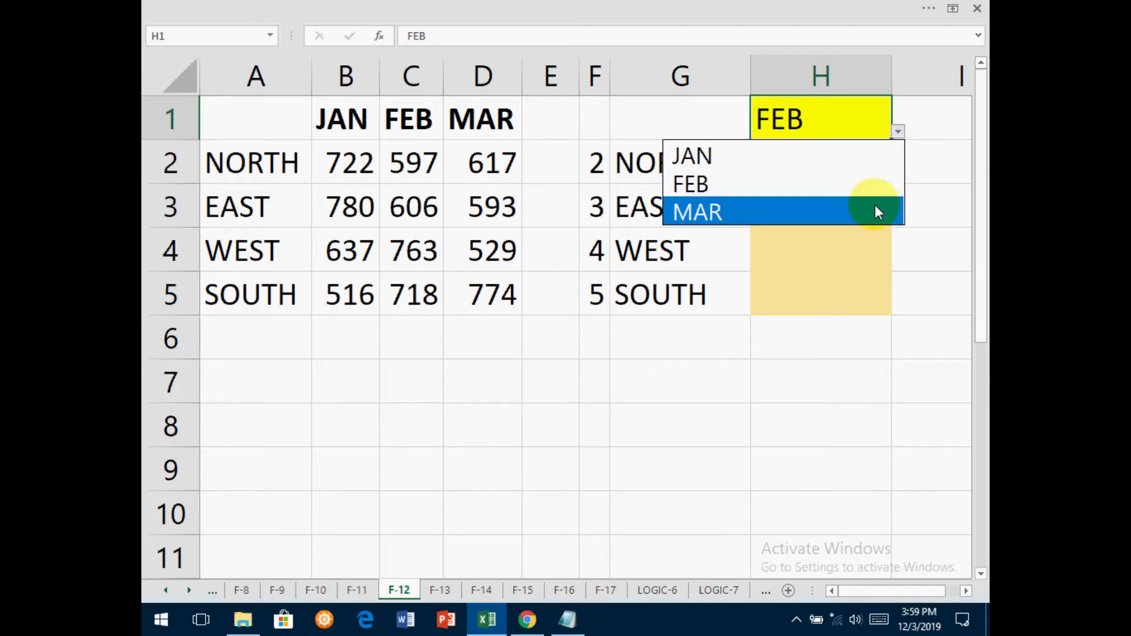
{"action": "left_click", "coordinate": [876, 210]}
Start an HLOOKUP formula in H2 with the absolute reference $H$1 as the lookup value.
{"action": "key", "text": "Return"}
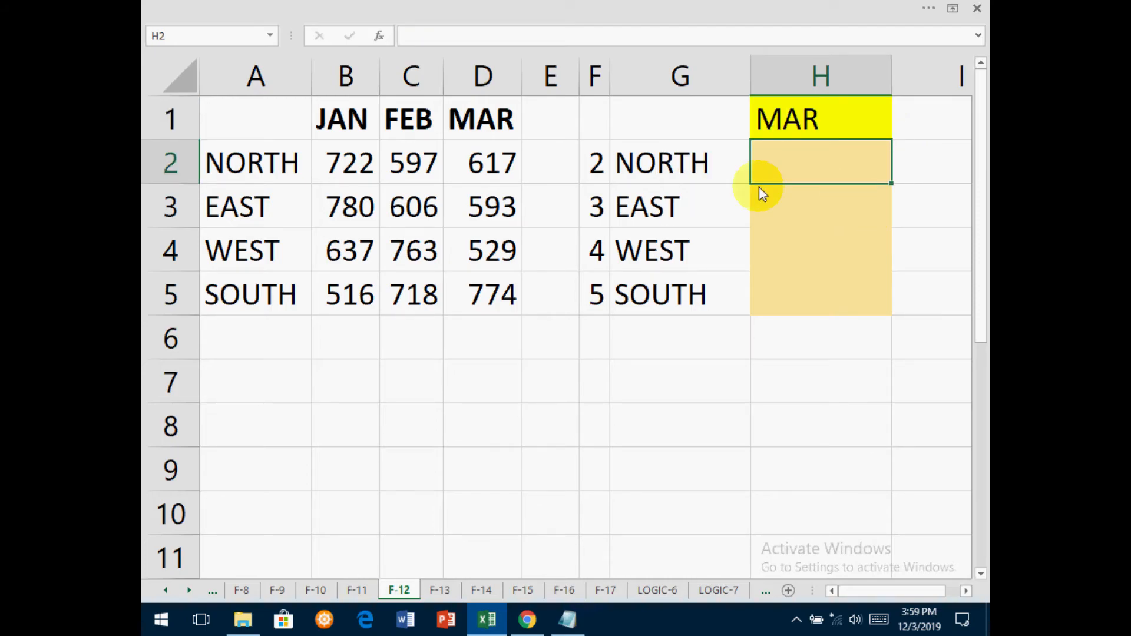
{"action": "type", "text": "=HLO"}
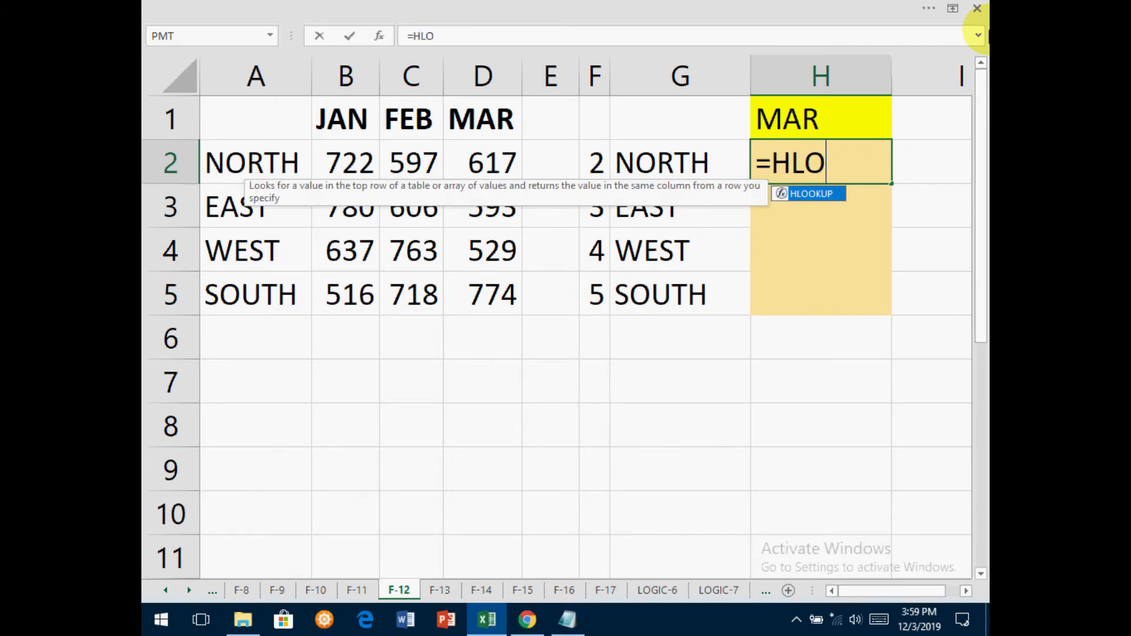
{"action": "key", "text": "Tab"}
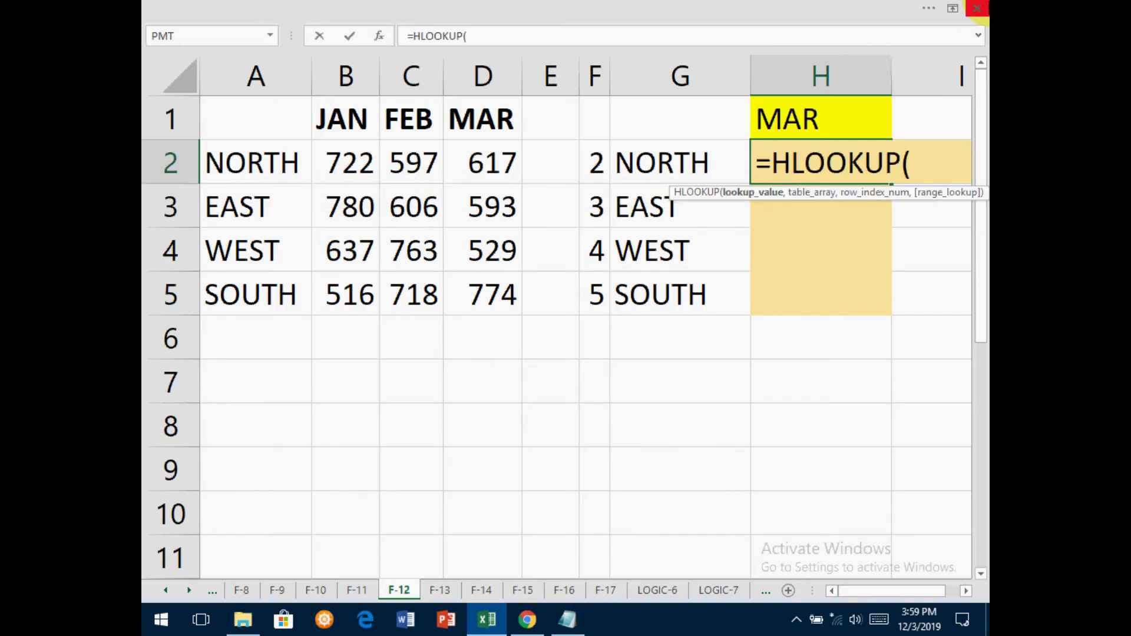
{"action": "left_click", "coordinate": [820, 120]}
{"action": "key", "text": "F4"}
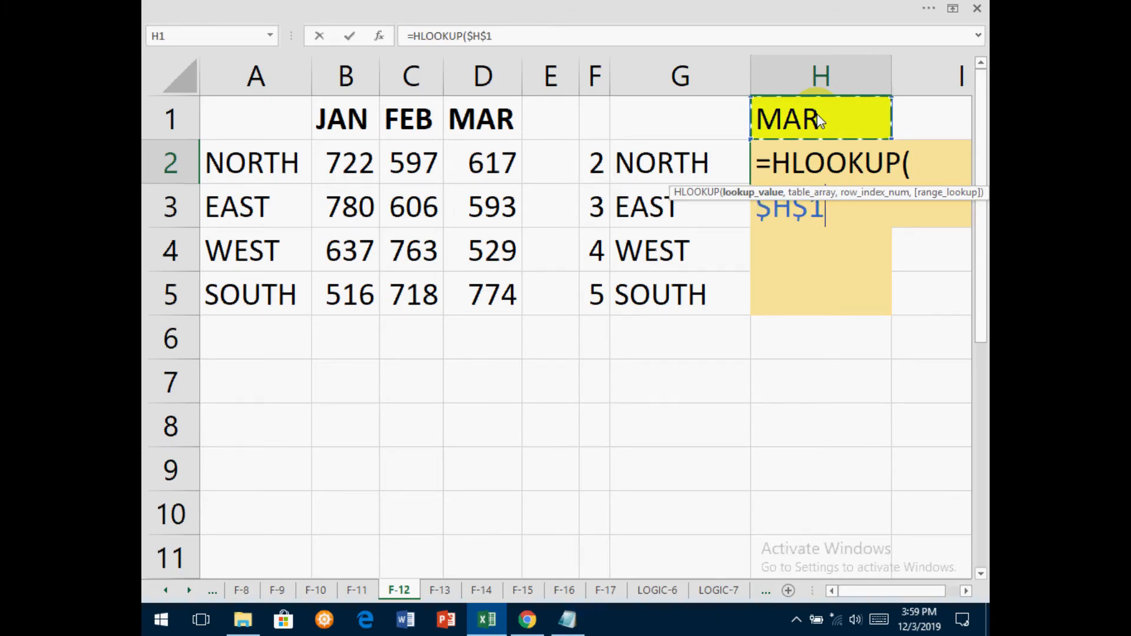
{"action": "type", "text": ","}
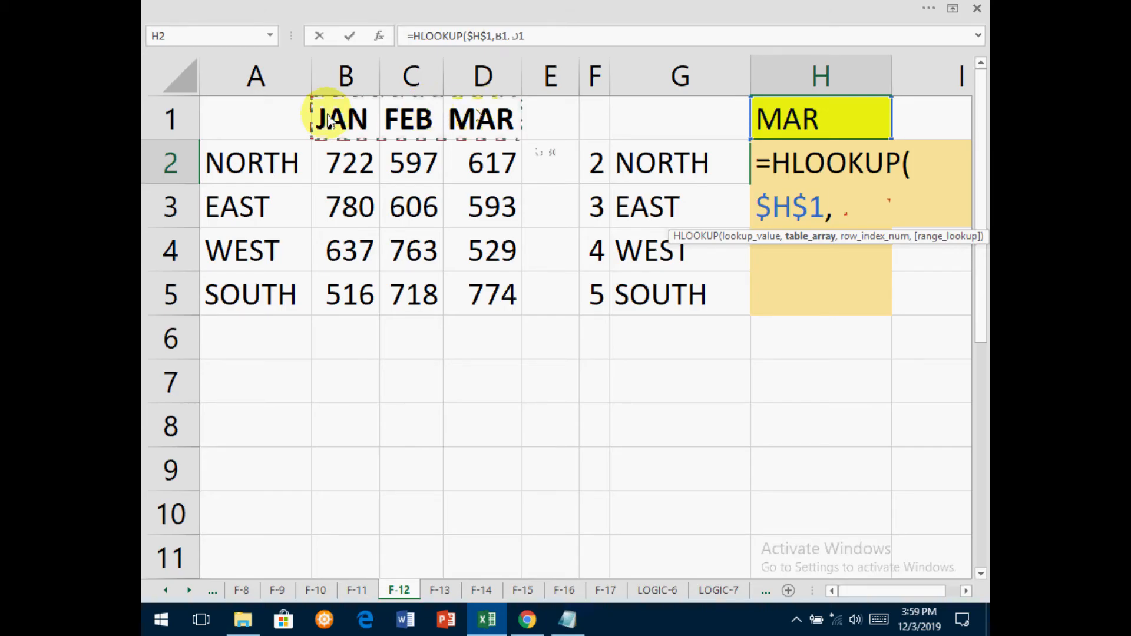
Set the HLOOKUP table array to the month data as the absolute range $B$1:$D$5.
{"action": "left_click_drag", "start_coordinate": [318, 115], "coordinate": [477, 115]}
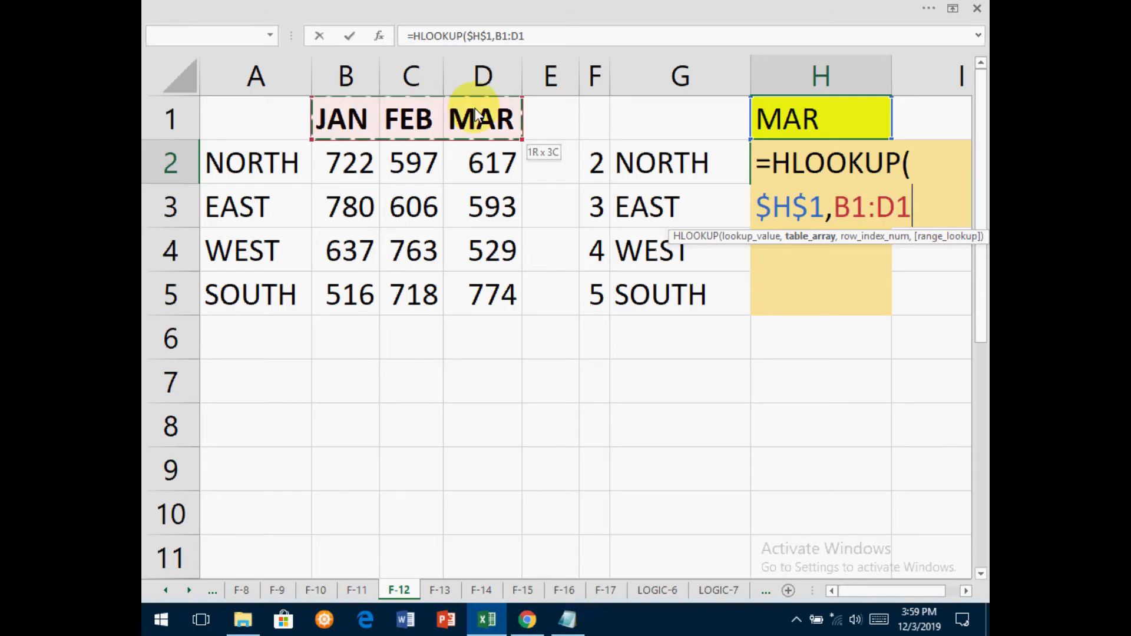
{"action": "left_click_drag", "start_coordinate": [477, 115], "coordinate": [469, 301]}
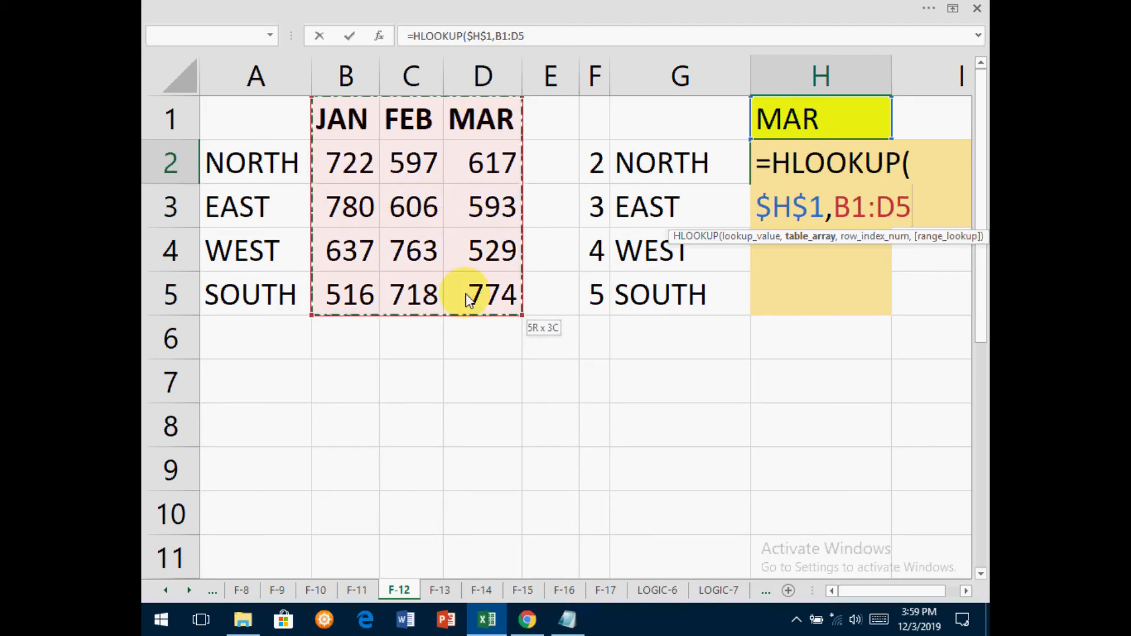
{"action": "left_click_drag", "start_coordinate": [468, 300], "coordinate": [467, 300]}
{"action": "key", "text": "F4"}
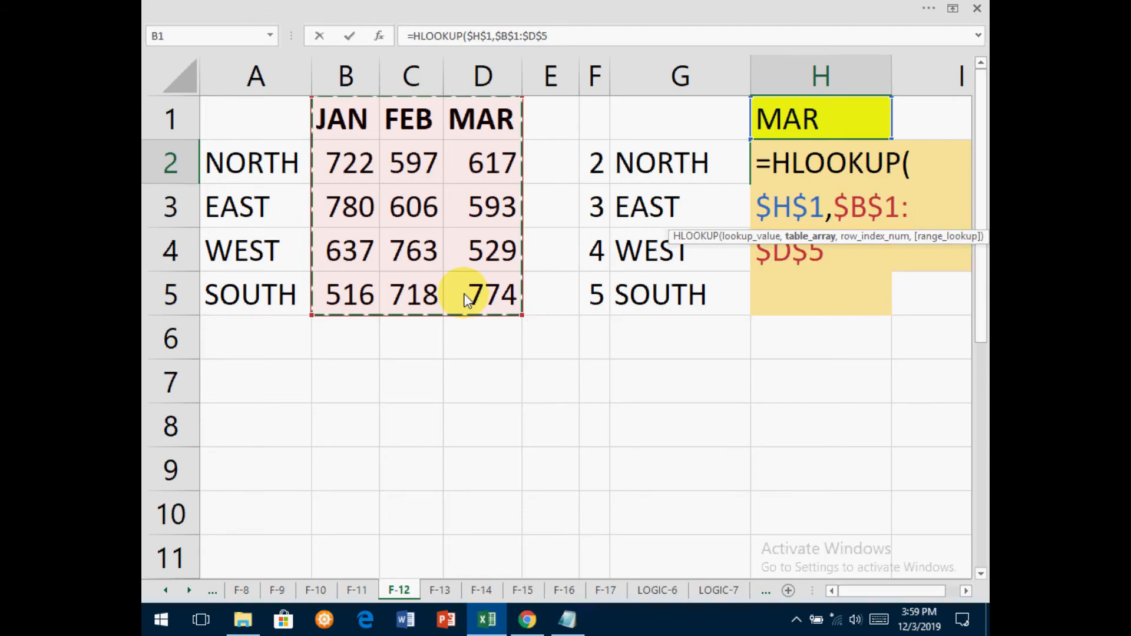
{"action": "type", "text": ","}
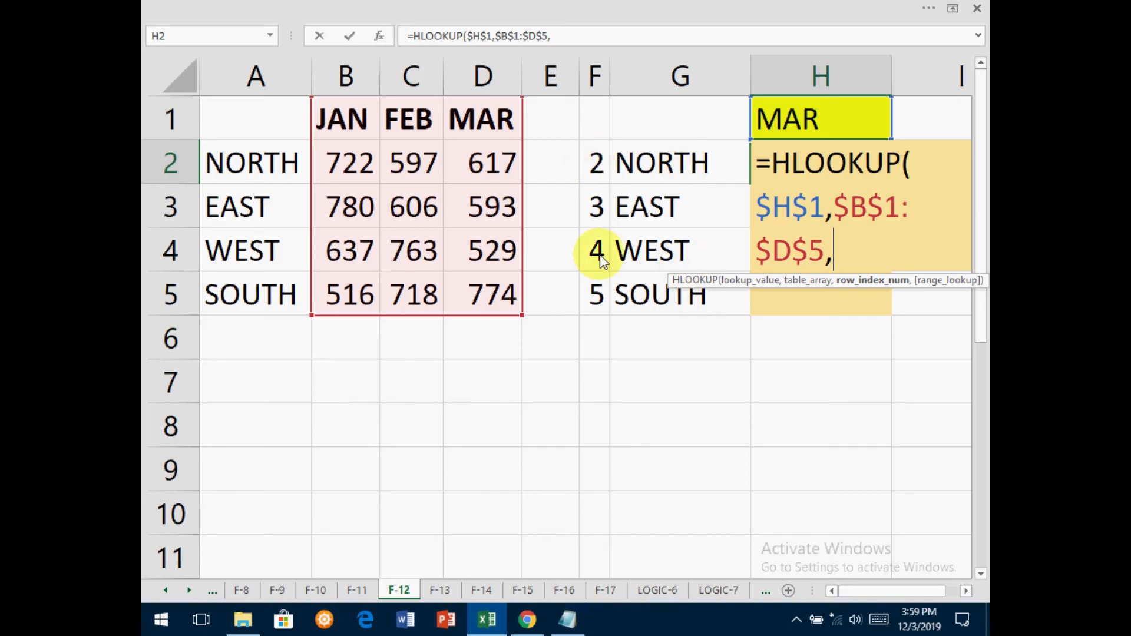
Complete the HLOOKUP with row index F2 and FALSE for exact match, and fill it down from H2 to H5.
{"action": "left_click", "coordinate": [606, 167]}
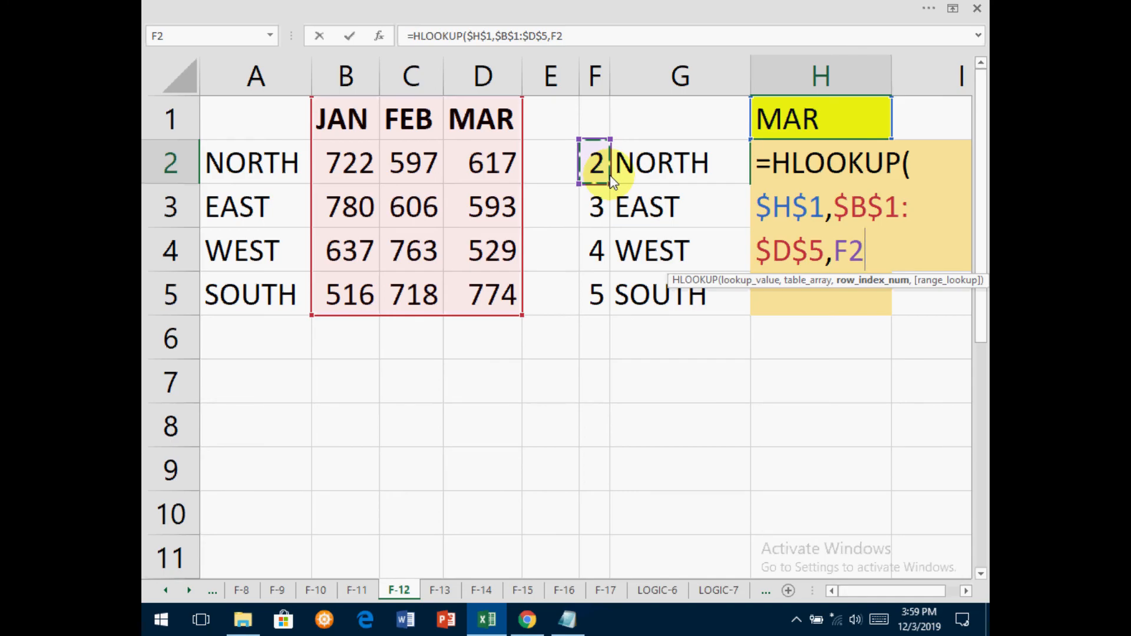
{"action": "type", "text": ","}
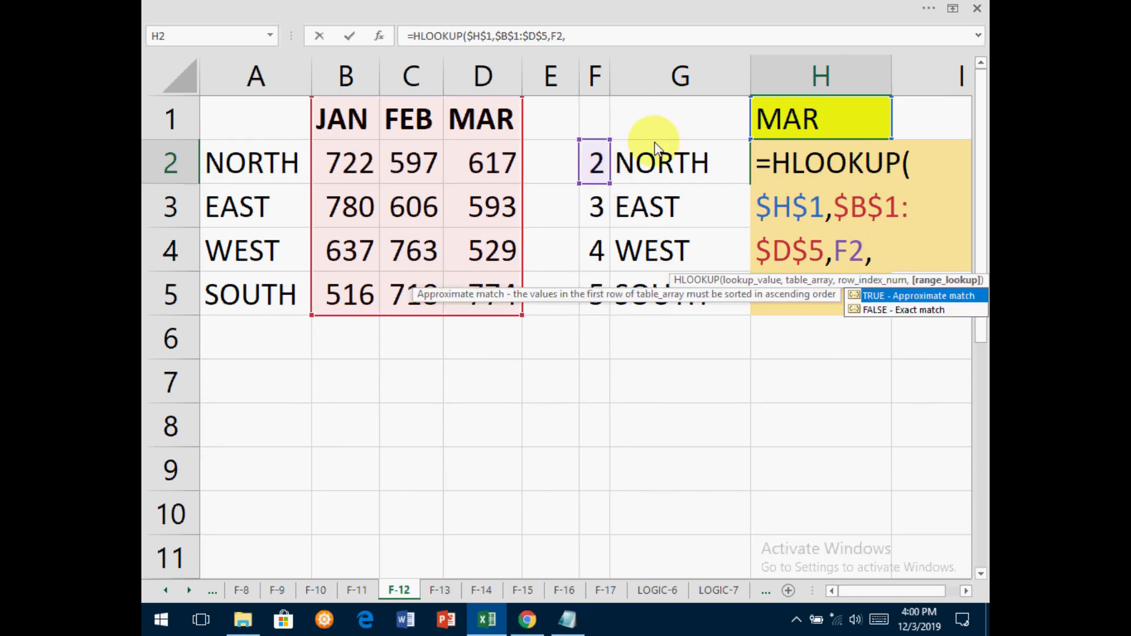
{"action": "double_click", "coordinate": [936, 314]}
{"action": "key", "text": "Return"}
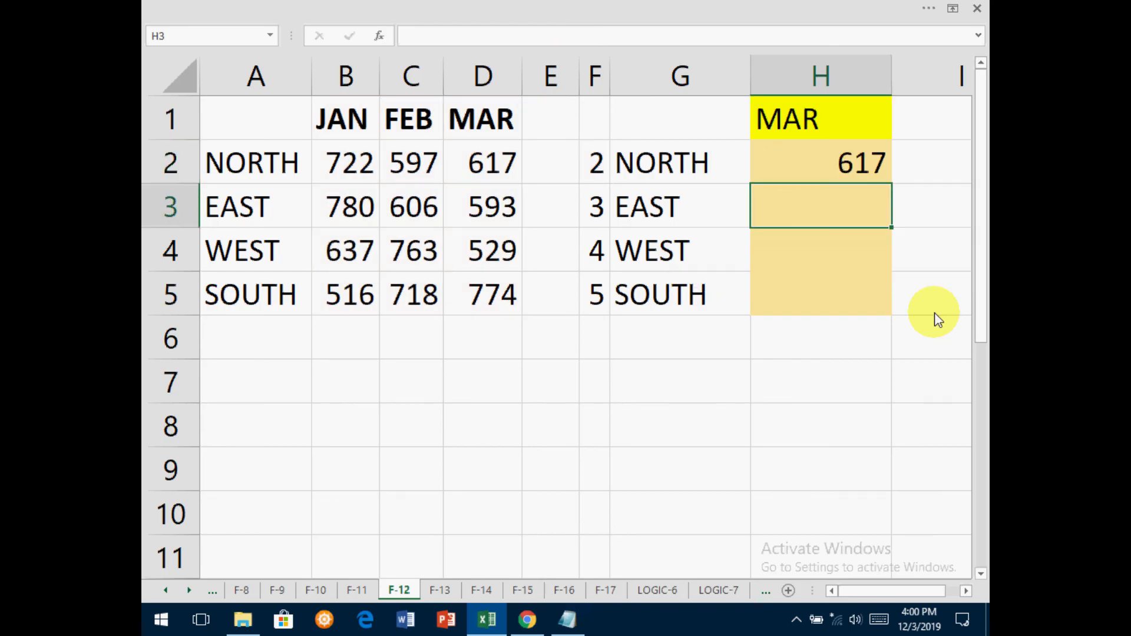
{"action": "left_click", "coordinate": [864, 168]}
{"action": "double_click", "coordinate": [892, 184]}
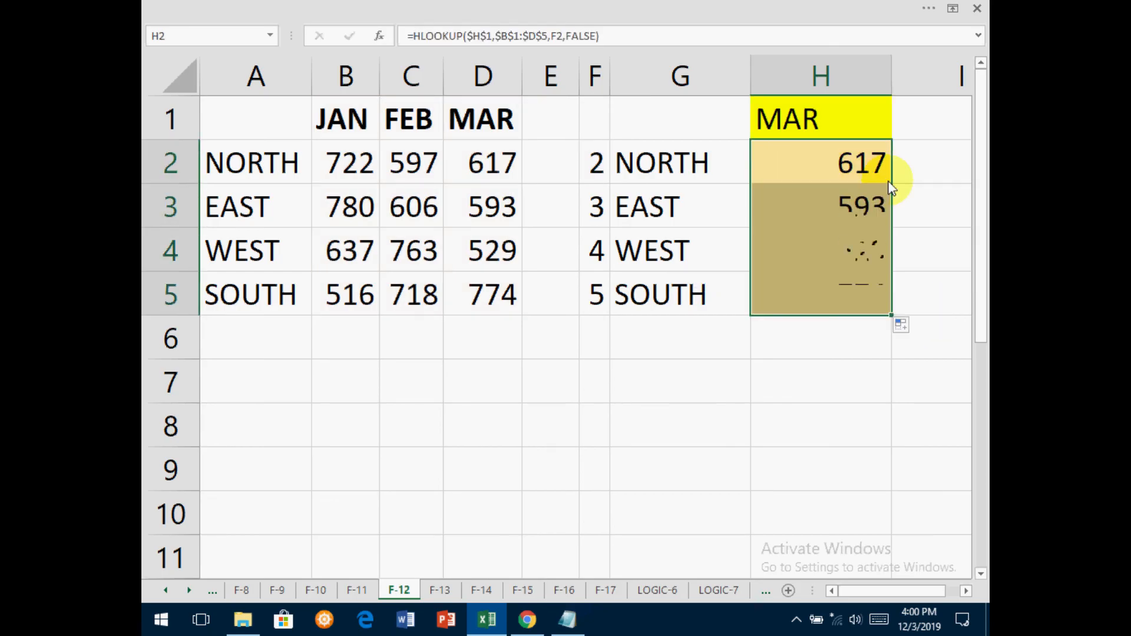
Test the HLOOKUP results in H2:H5 by choosing JAN, FEB and MAR in turn in H1.
{"action": "scroll", "coordinate": [881, 156], "scroll_direction": "up", "scroll_amount": 1}
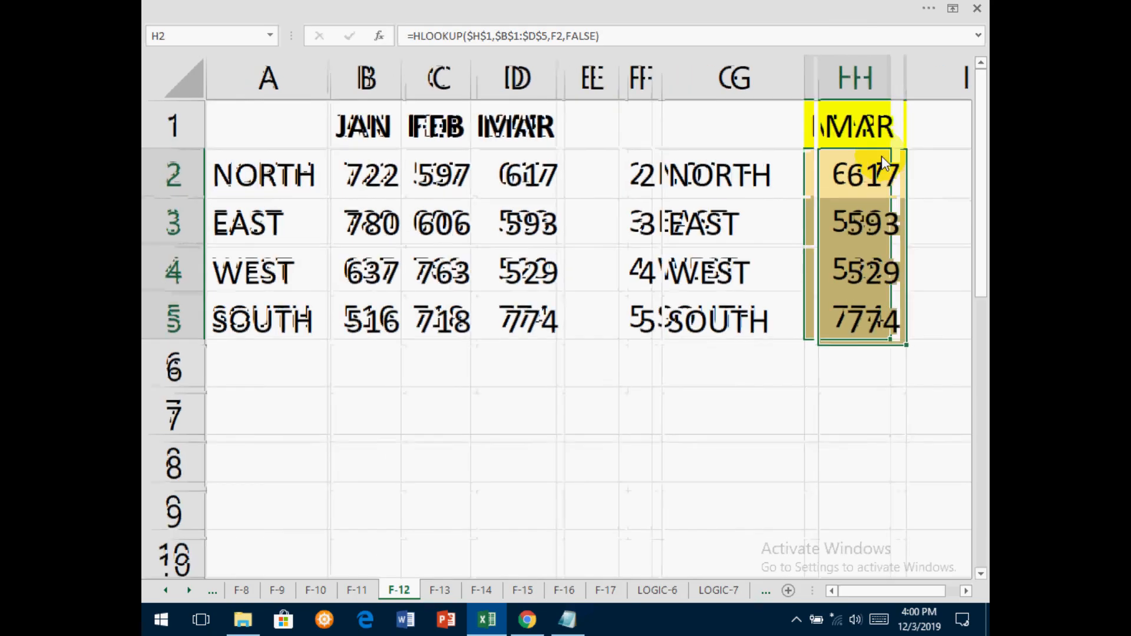
{"action": "scroll", "coordinate": [881, 155], "scroll_direction": "up", "scroll_amount": 1}
{"action": "left_click", "coordinate": [883, 138]}
{"action": "left_click", "coordinate": [914, 141]}
{"action": "left_click", "coordinate": [887, 160]}
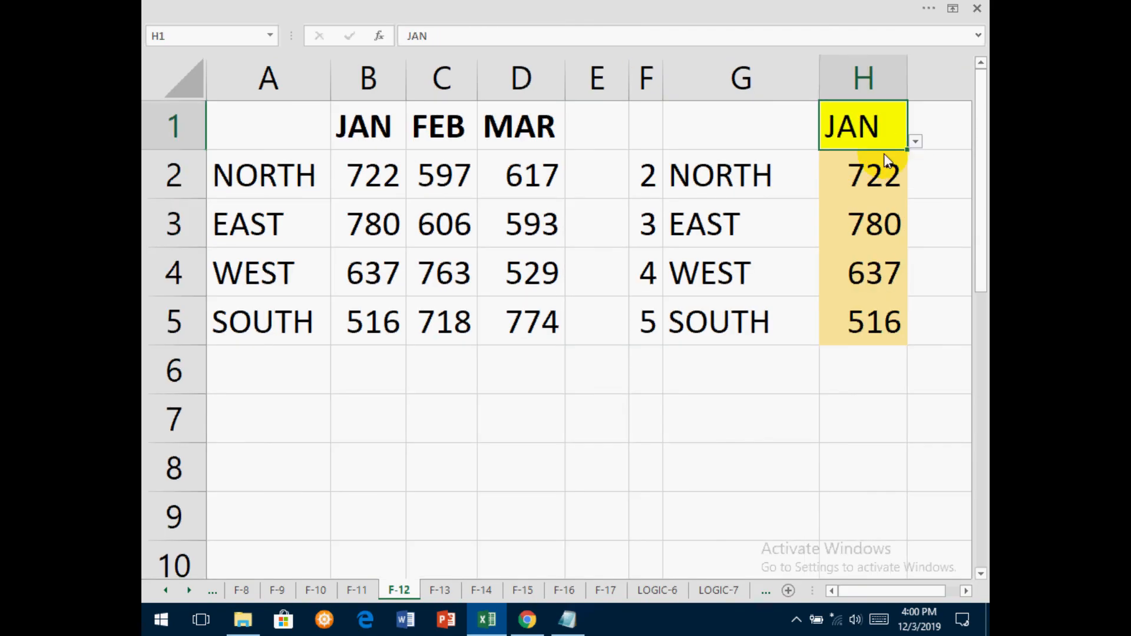
{"action": "left_click", "coordinate": [915, 142]}
{"action": "left_click", "coordinate": [879, 200]}
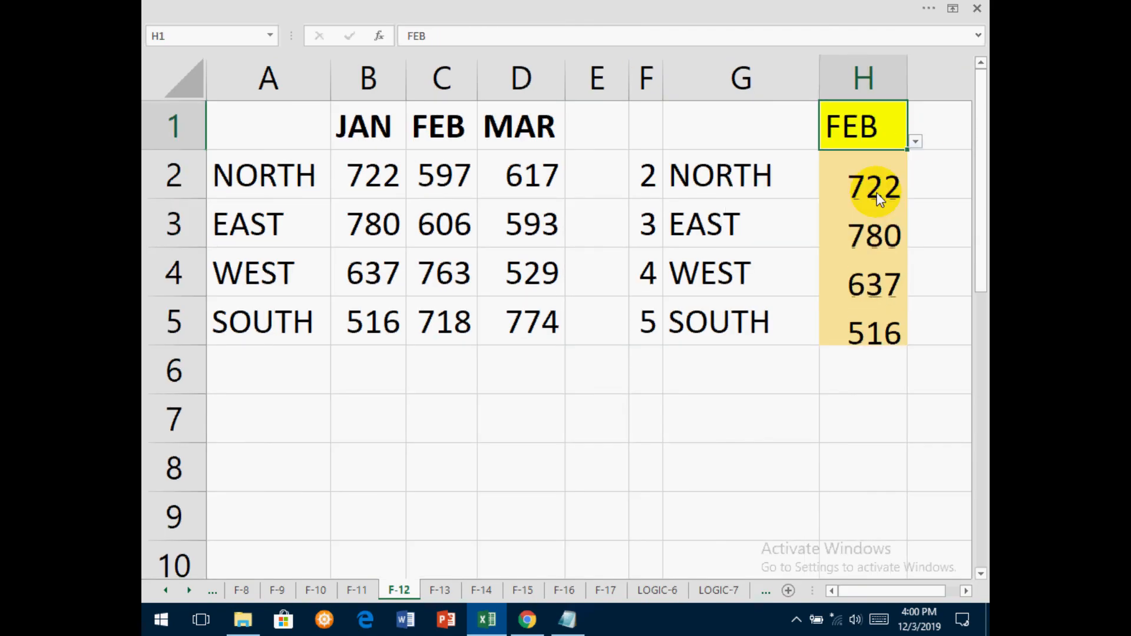
{"action": "left_click", "coordinate": [915, 142]}
{"action": "left_click", "coordinate": [872, 230]}
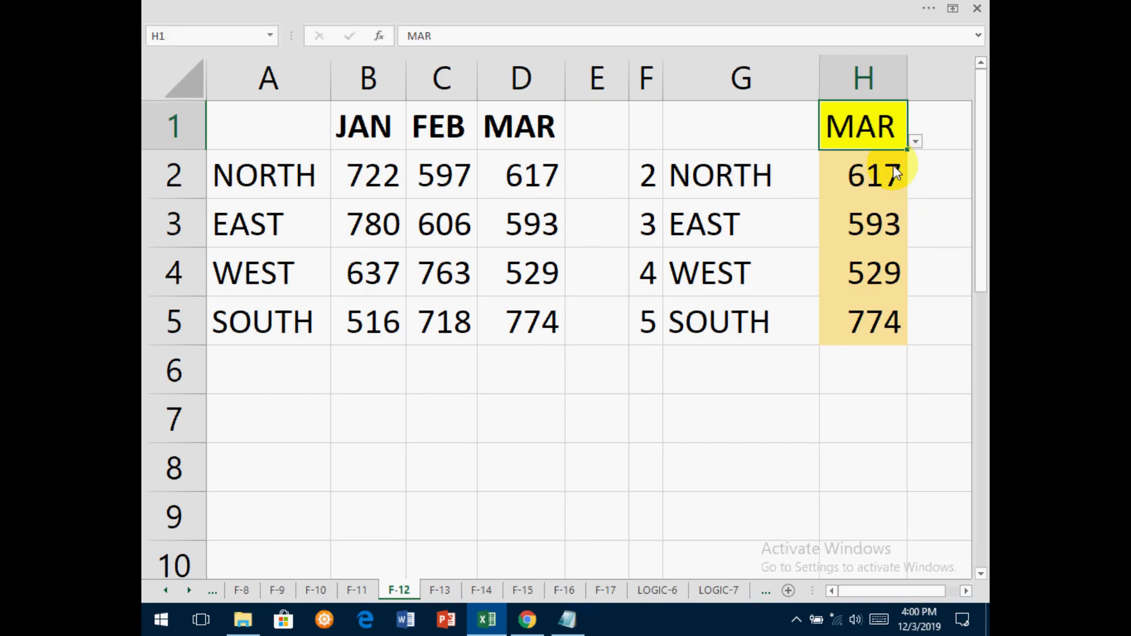
{"action": "double_click", "coordinate": [889, 168]}
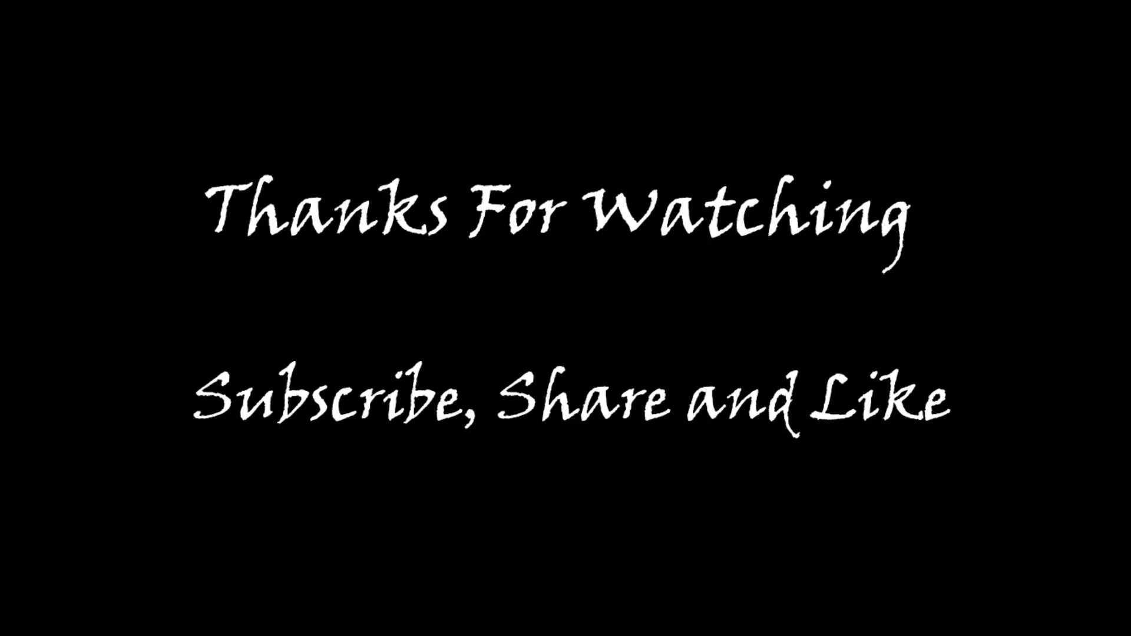